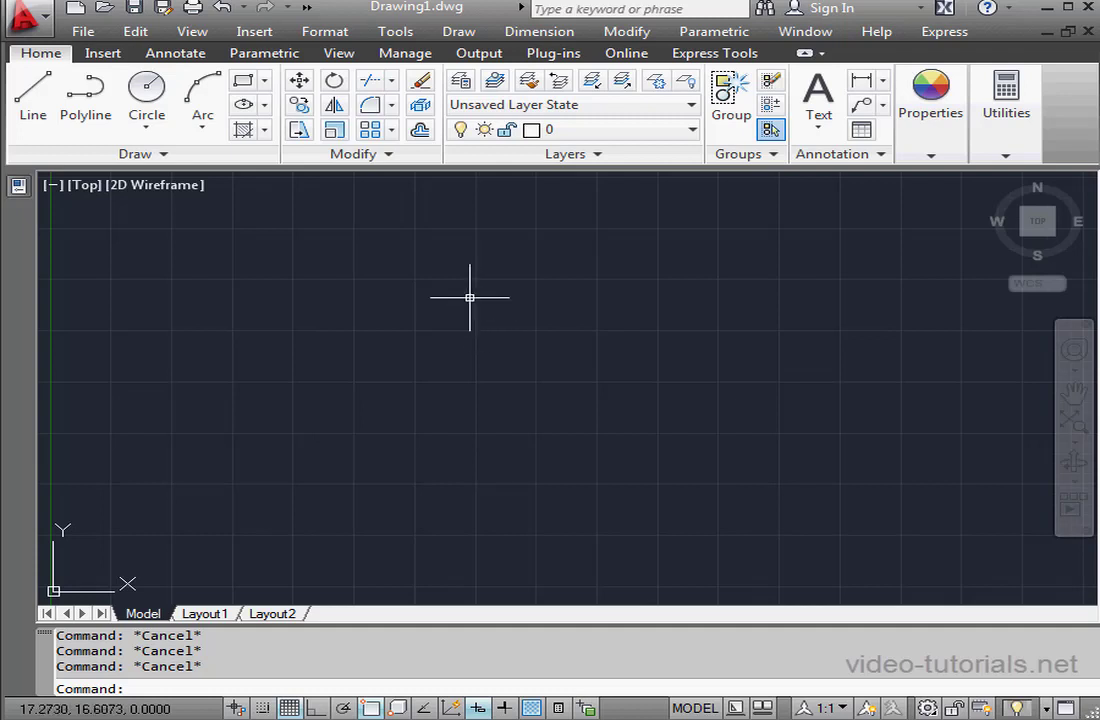
Draw an open four-sided outline with the Line tool, right side about 6.8 units, leaving a gap of about 0.88 units at its lower-left corner.
{"action": "left_click", "coordinate": [34, 100]}
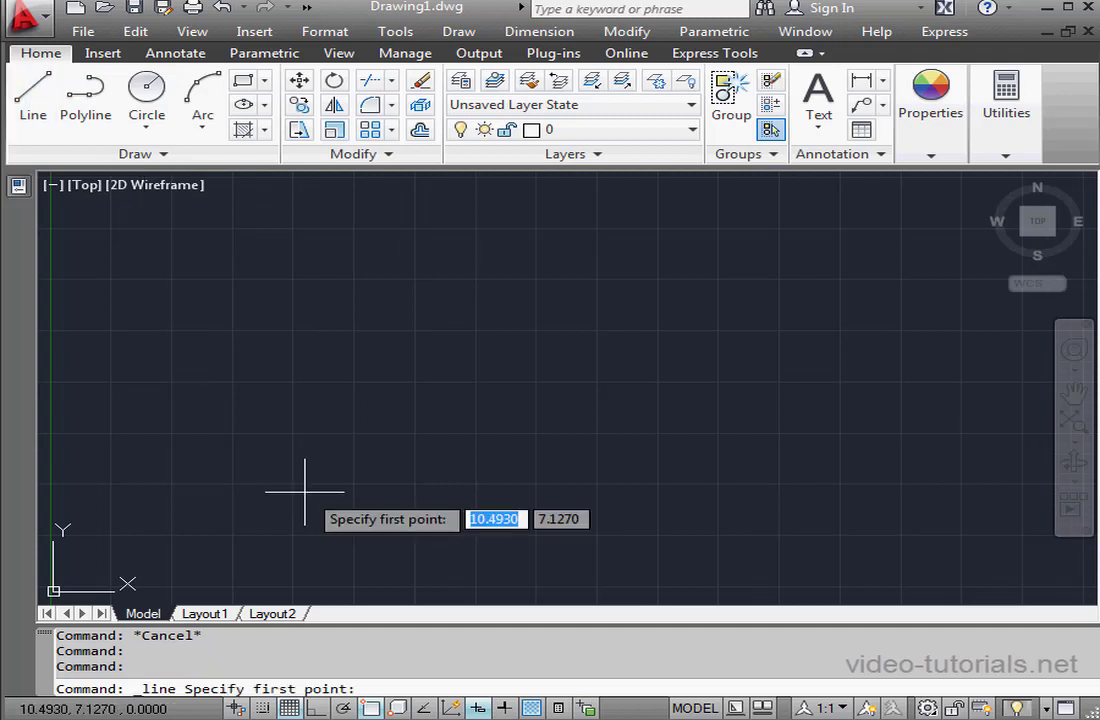
{"action": "left_click", "coordinate": [230, 512]}
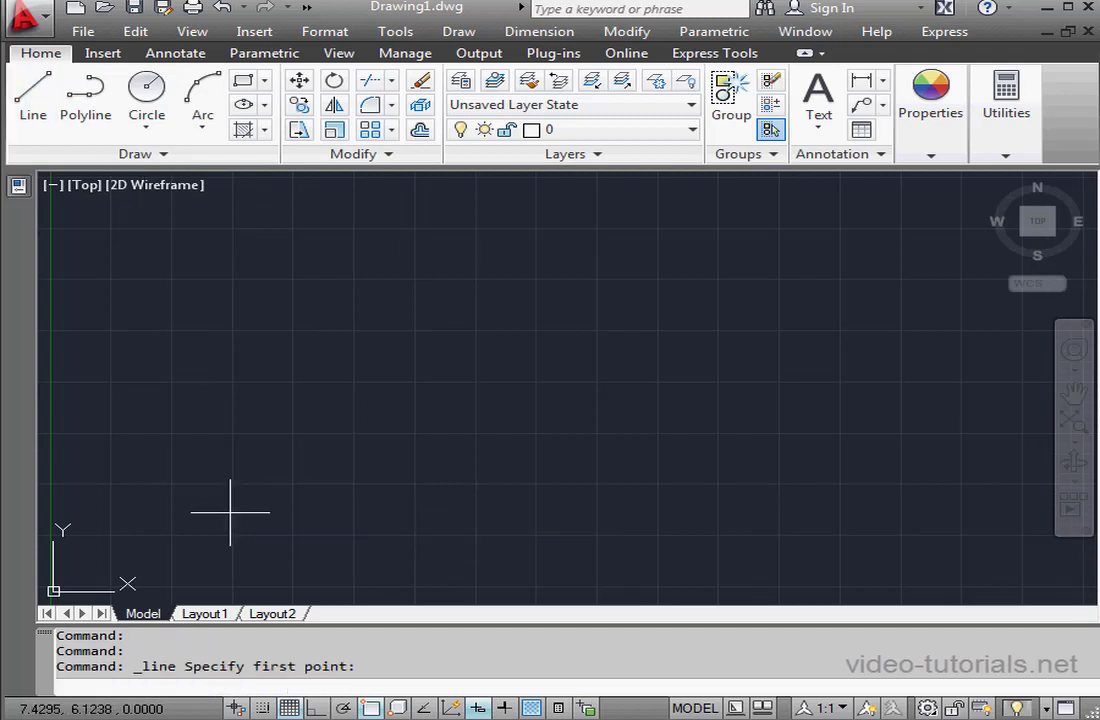
{"action": "left_click", "coordinate": [489, 381]}
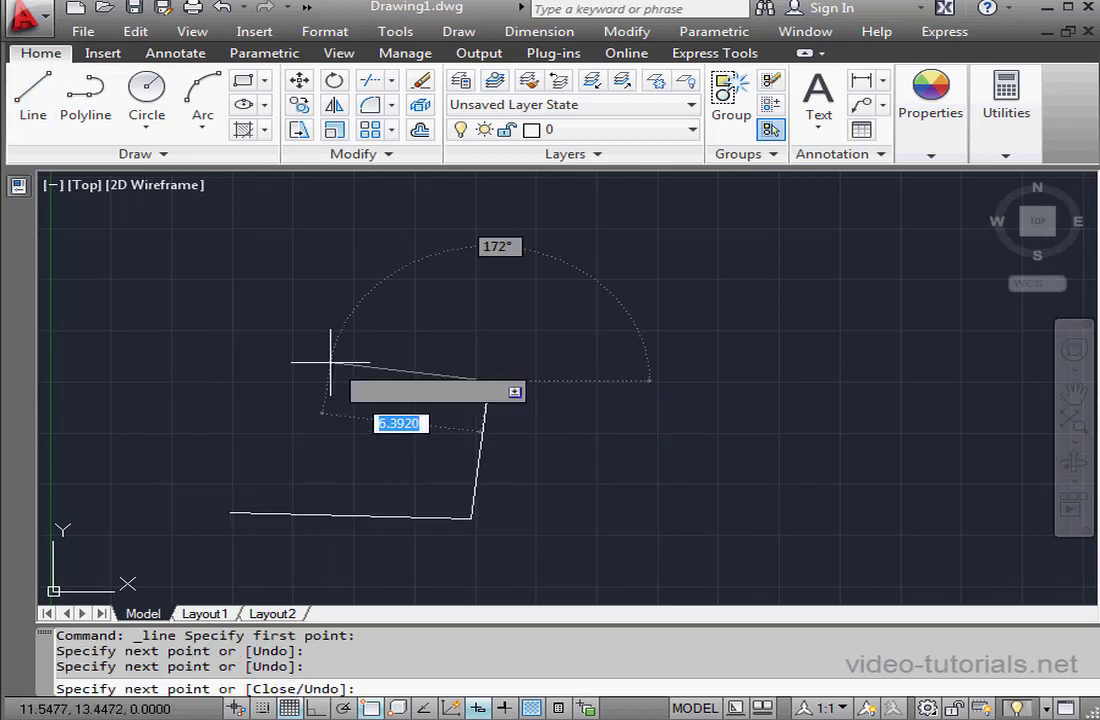
{"action": "left_click", "coordinate": [246, 370]}
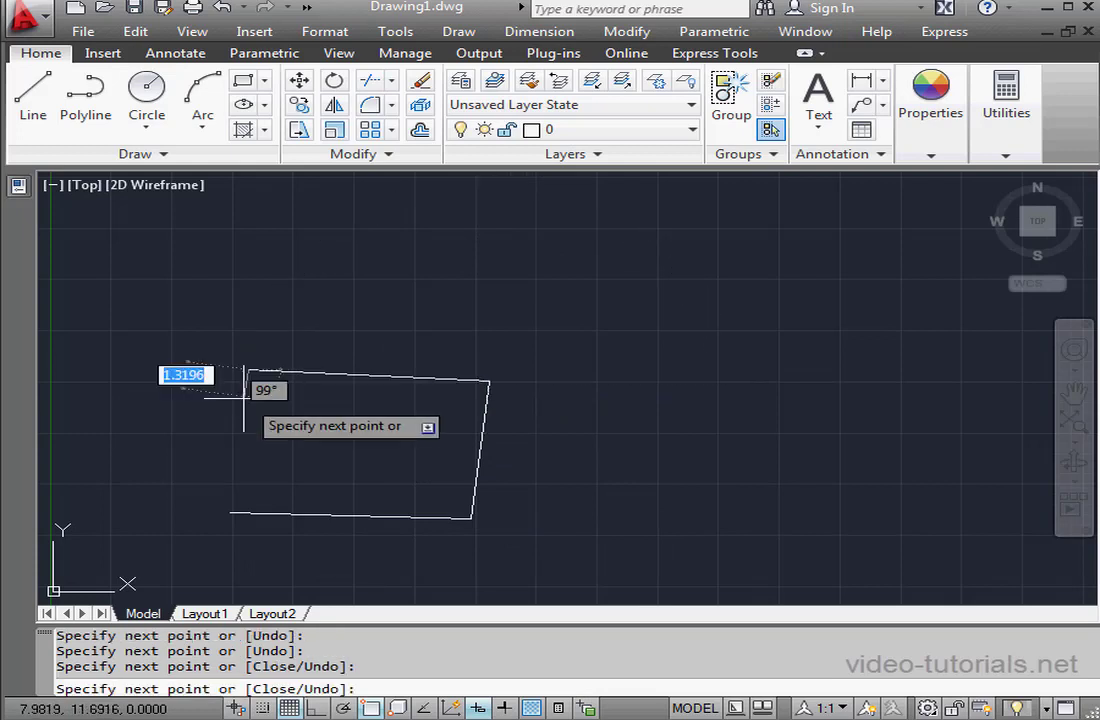
{"action": "right_click", "coordinate": [240, 495]}
{"action": "left_click", "coordinate": [370, 238]}
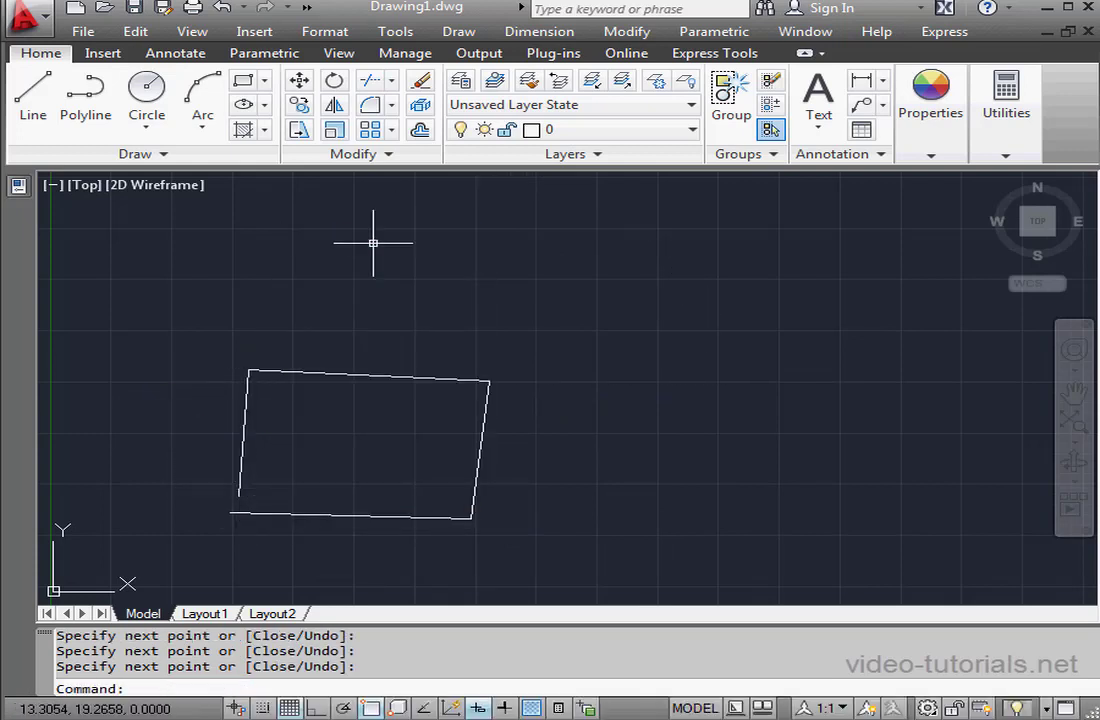
{"action": "left_click", "coordinate": [375, 375]}
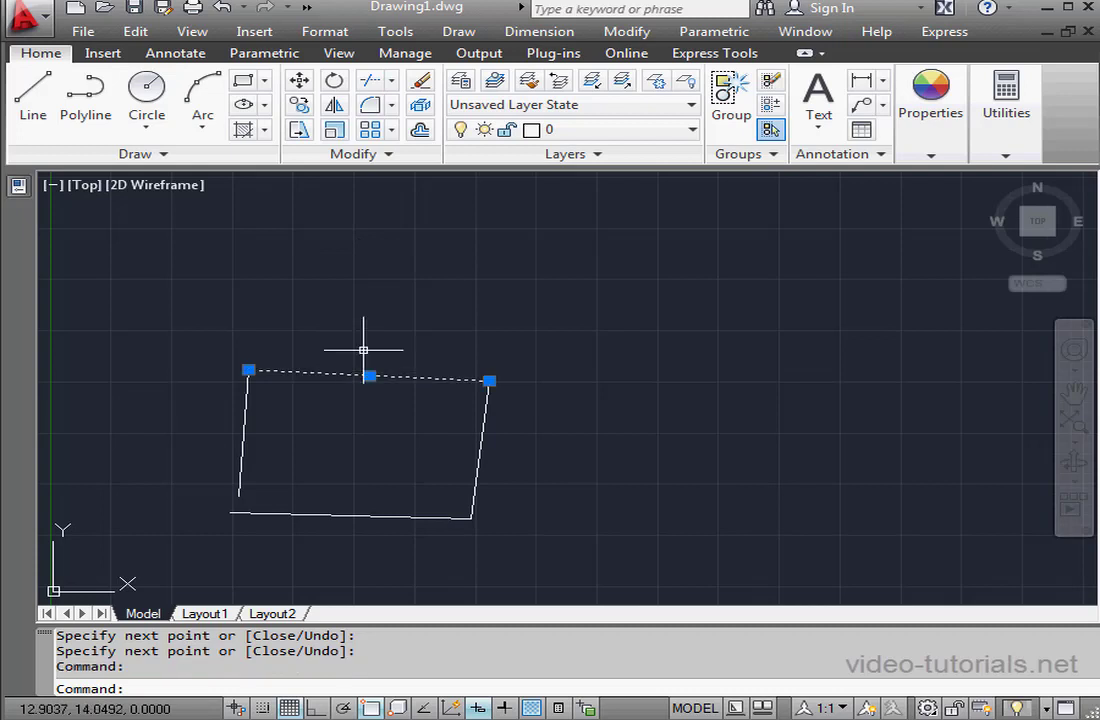
{"action": "key", "text": "Escape"}
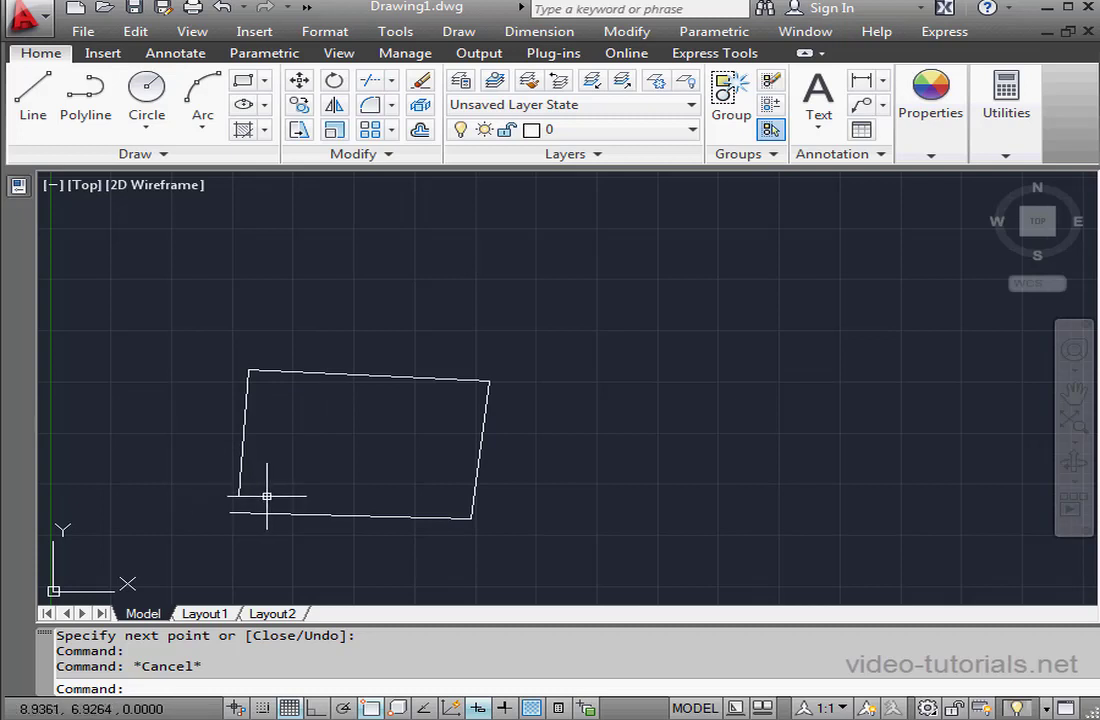
Measure the gap distance between the two loose line ends at the outline's lower-left corner.
{"action": "type", "text": "mea"}
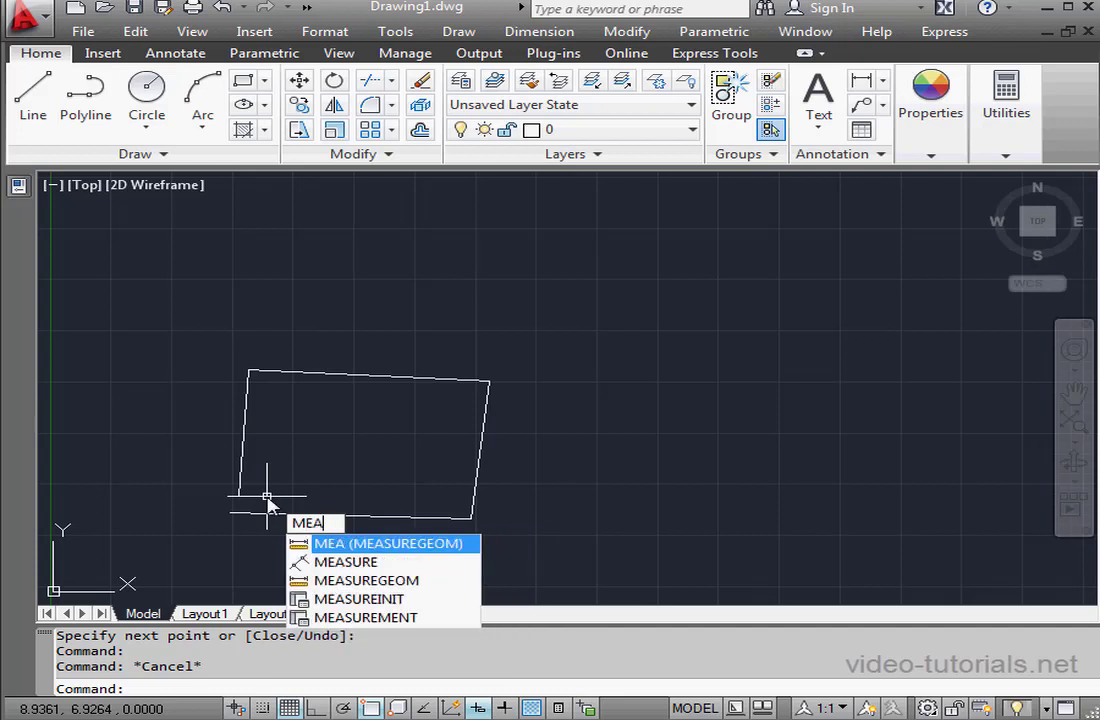
{"action": "key", "text": "Return"}
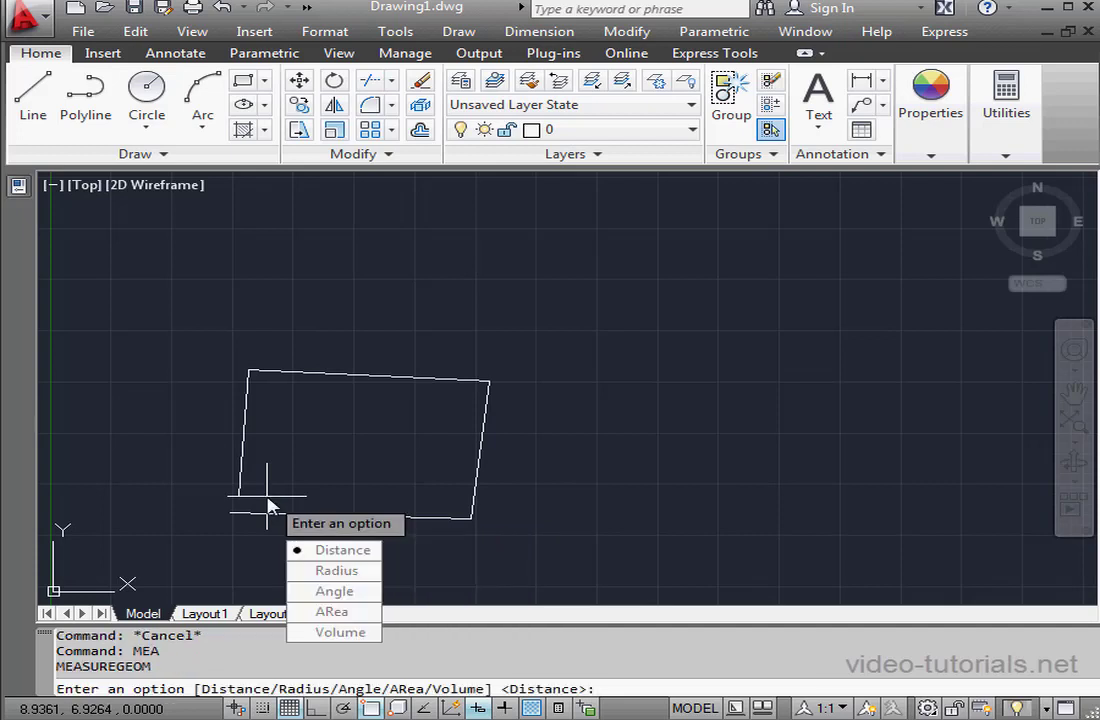
{"action": "left_click", "coordinate": [352, 550]}
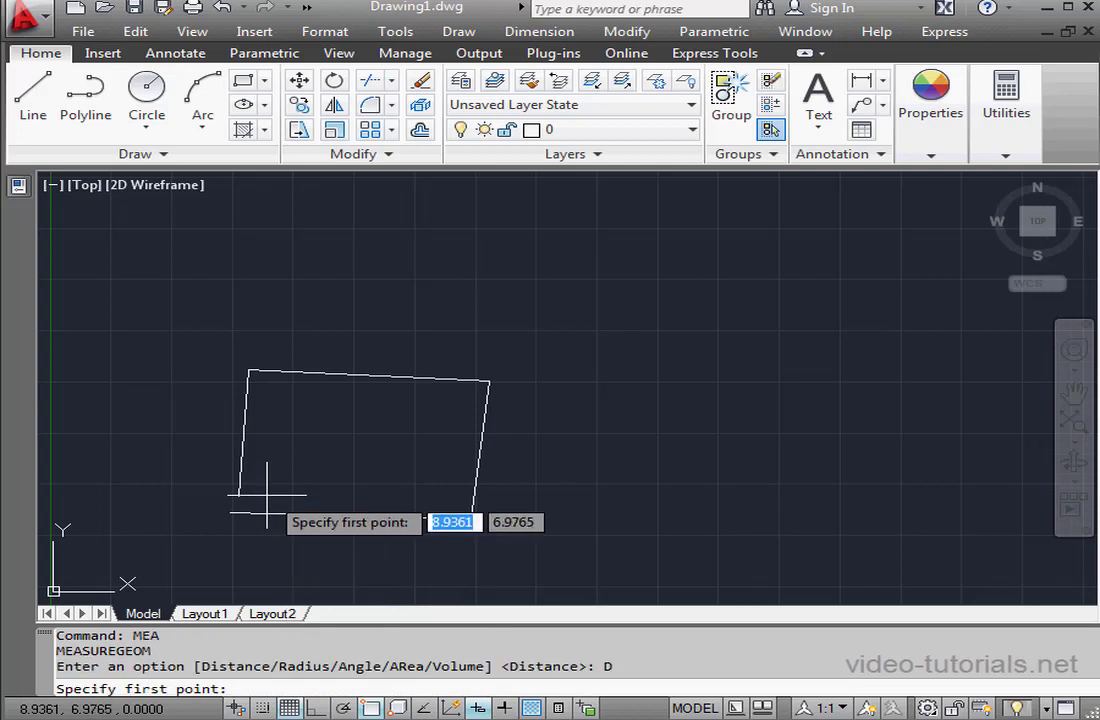
{"action": "left_click", "coordinate": [239, 496]}
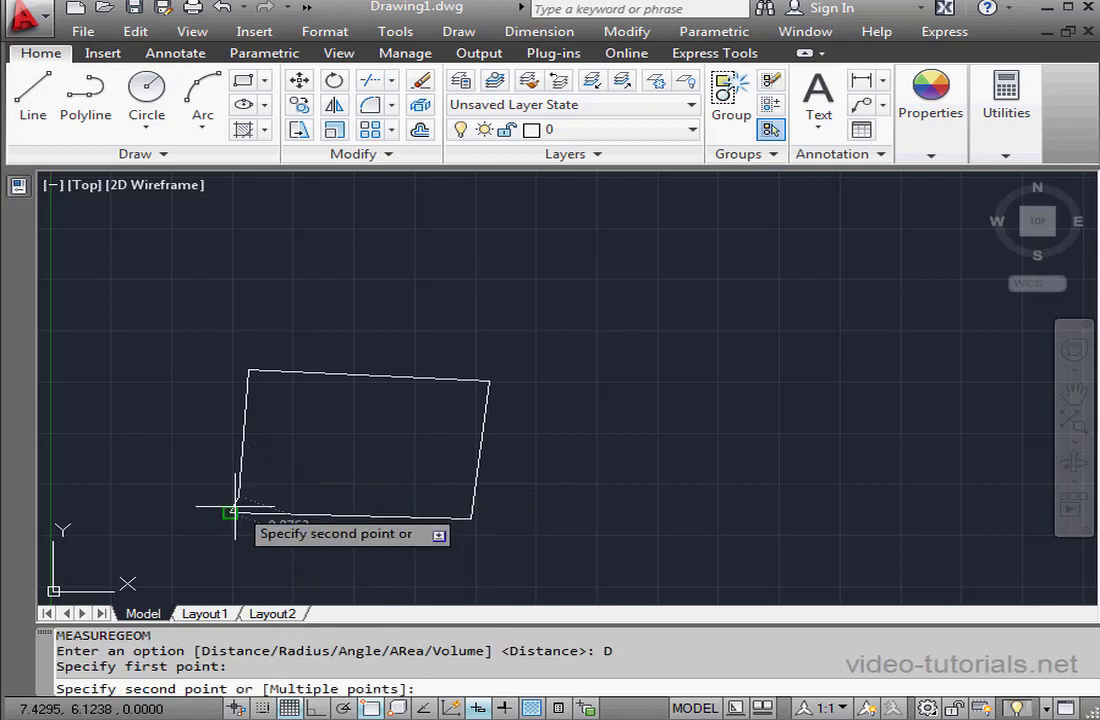
{"action": "left_click", "coordinate": [233, 509]}
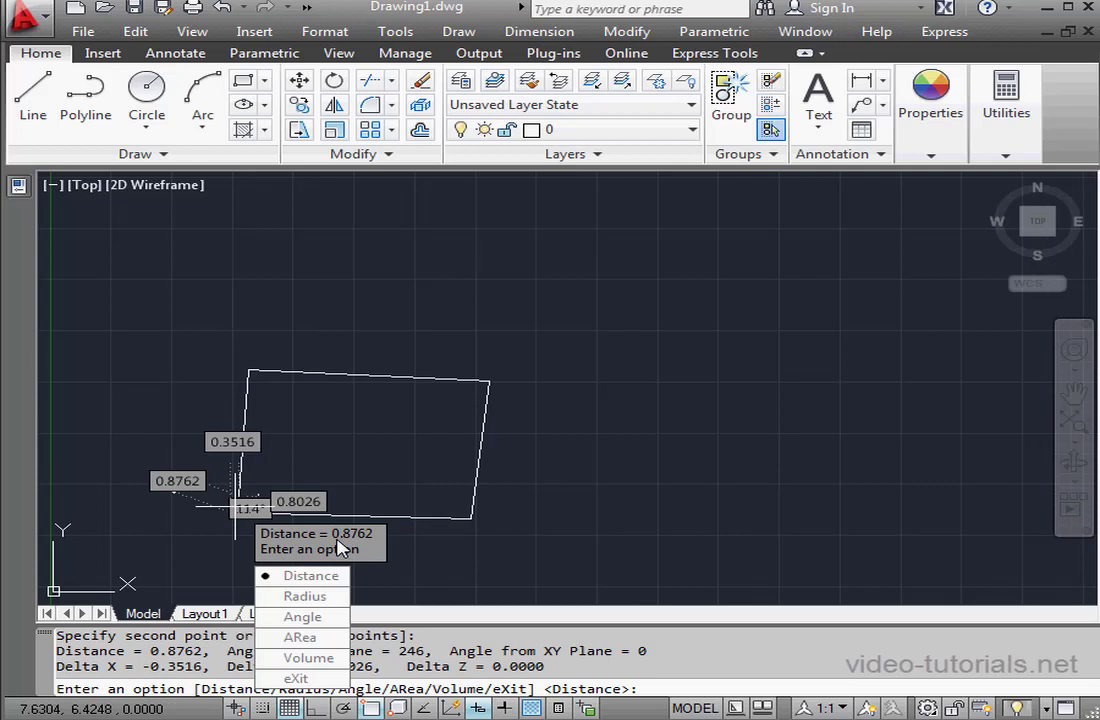
{"action": "key", "text": "Escape"}
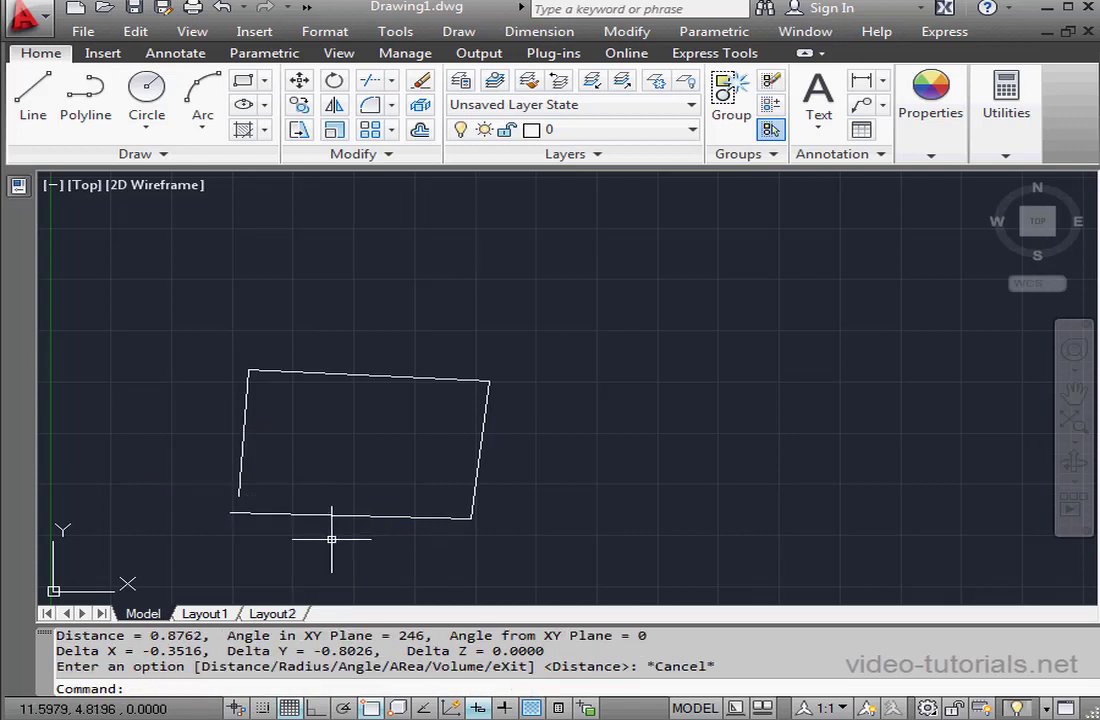
Convert all four lines of the outline to polylines using Edit Polyline with the Multiple option.
{"action": "left_click", "coordinate": [386, 155]}
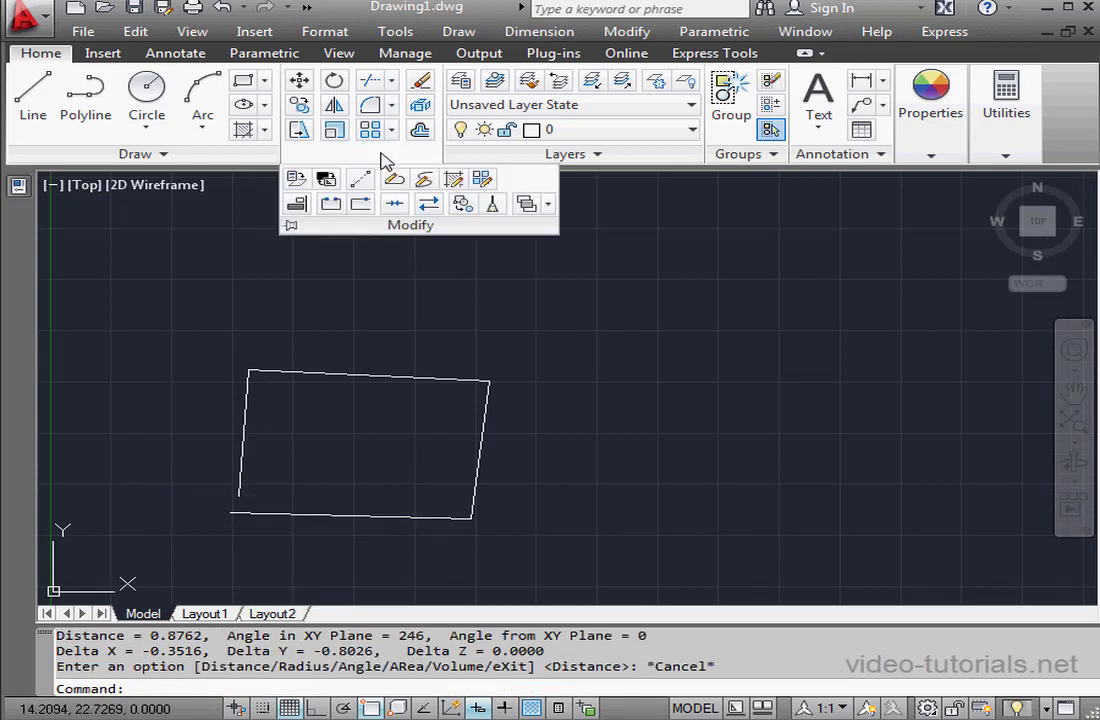
{"action": "left_click", "coordinate": [397, 180]}
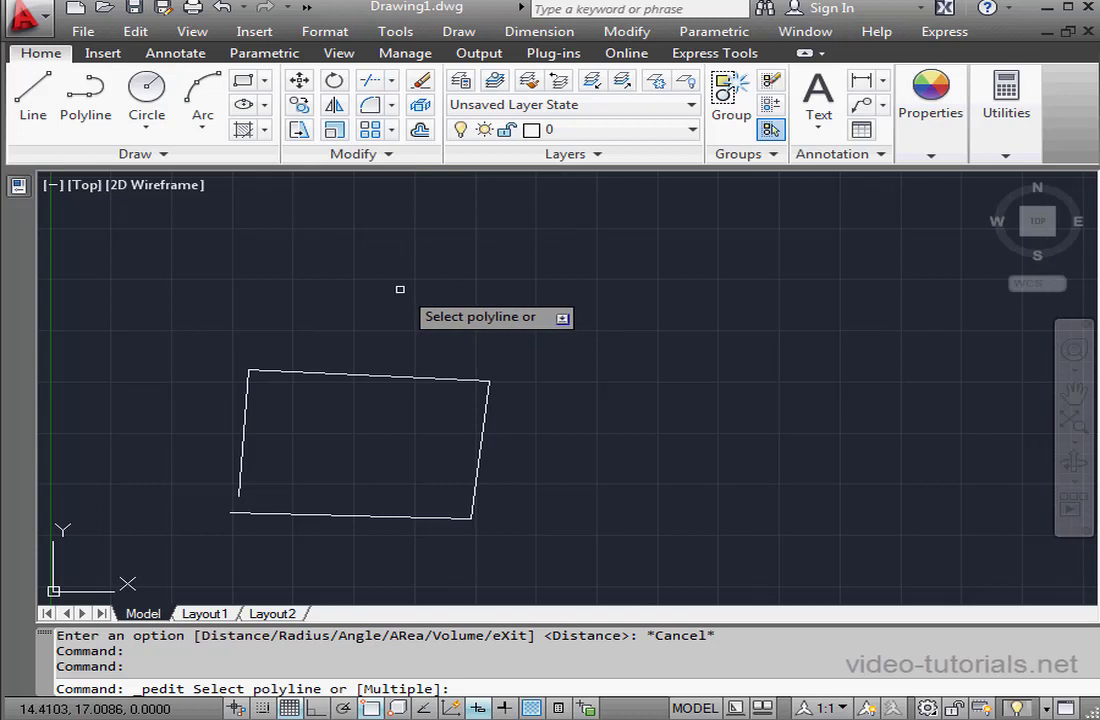
{"action": "right_click", "coordinate": [538, 285]}
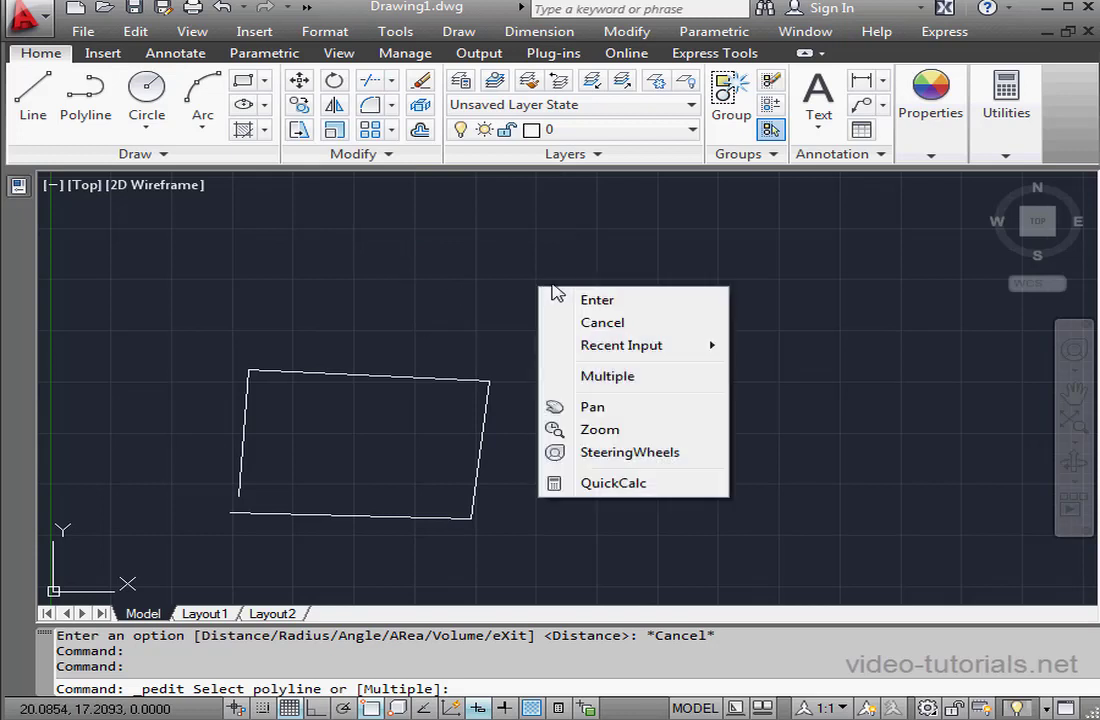
{"action": "left_click", "coordinate": [636, 381]}
{"action": "left_click", "coordinate": [612, 303]}
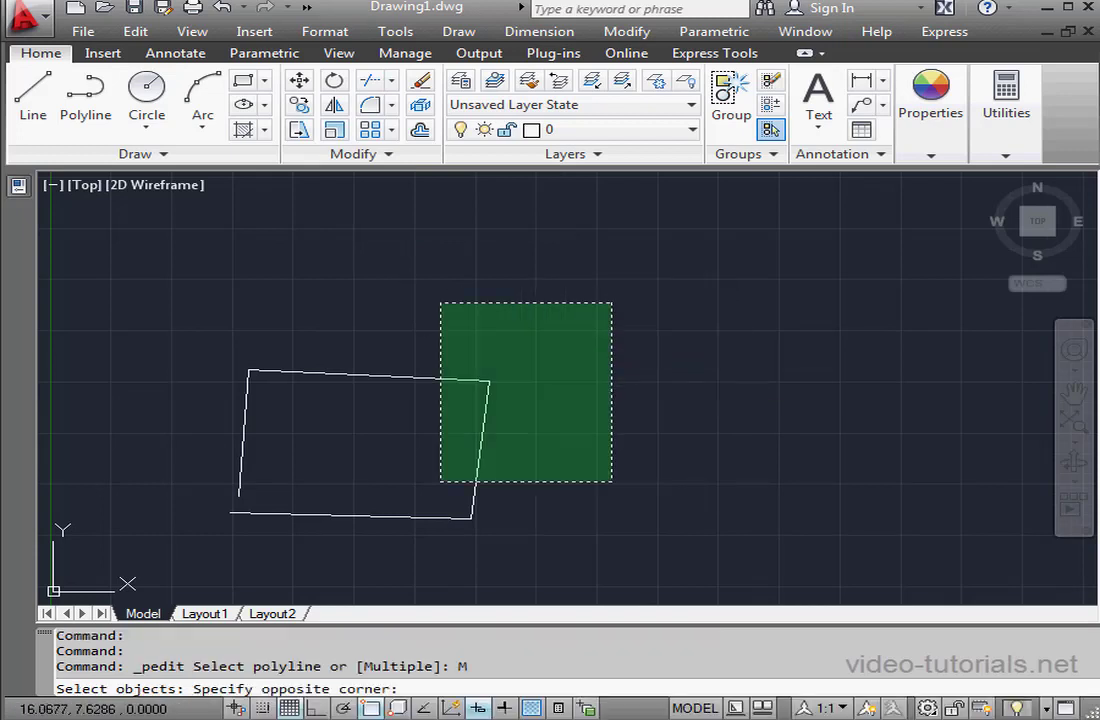
{"action": "left_click", "coordinate": [233, 540]}
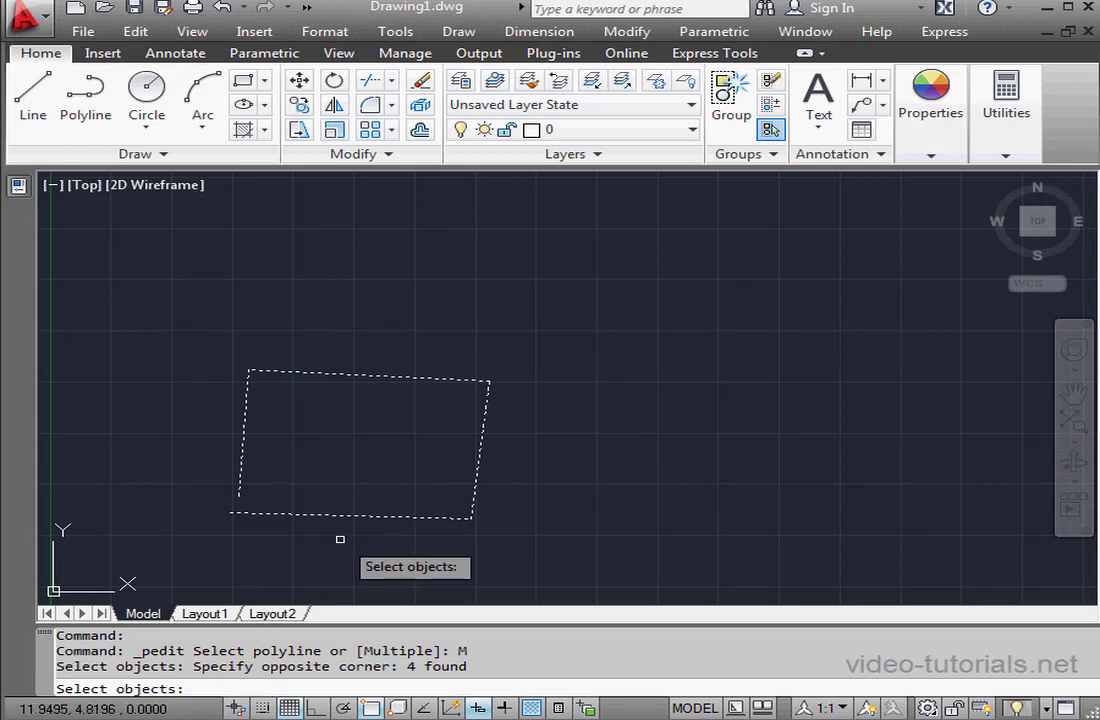
{"action": "key", "text": "Return"}
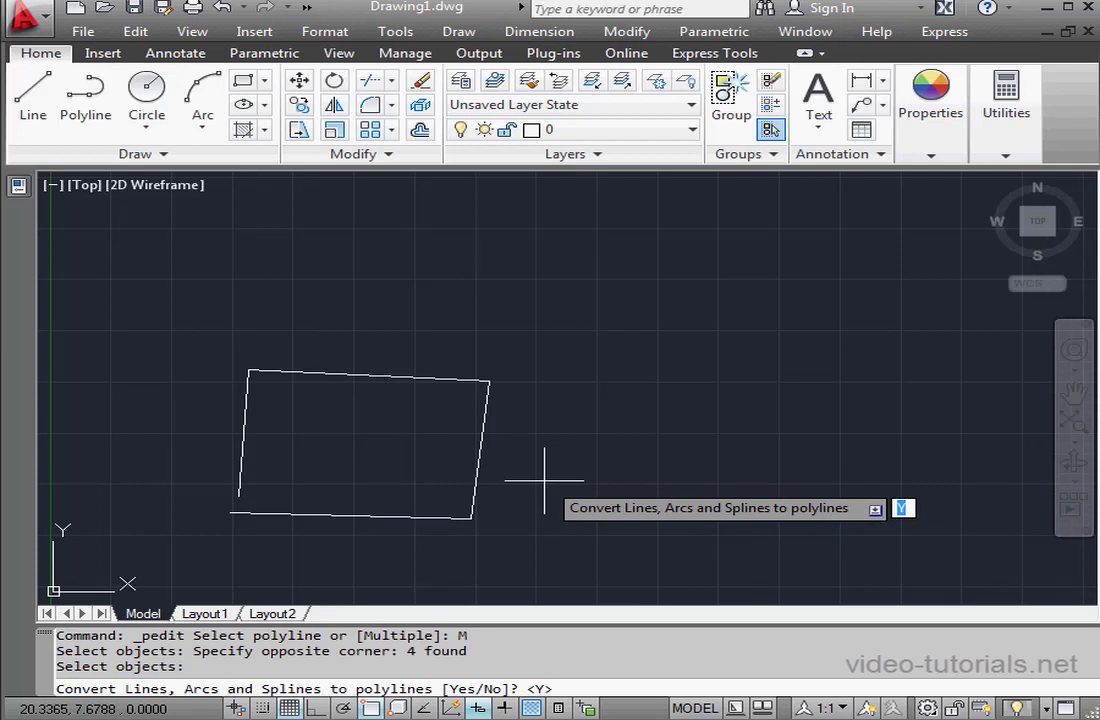
{"action": "key", "text": "Return"}
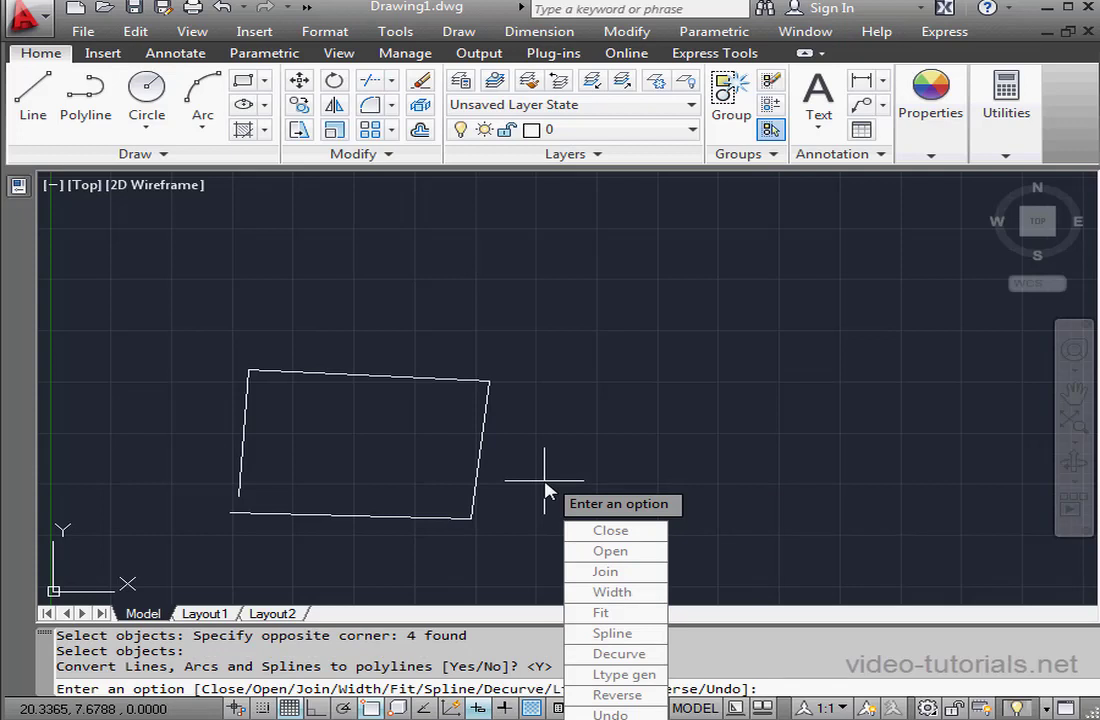
{"action": "key", "text": "Escape"}
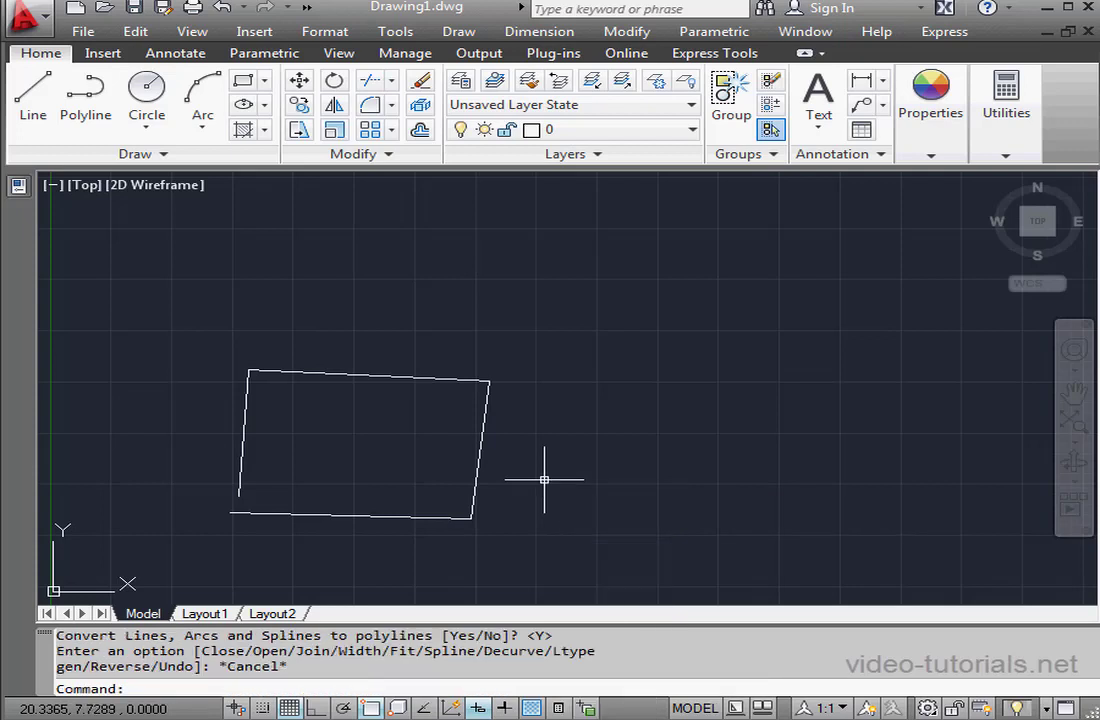
Check the object type of the outline's right-hand segment in its properties.
{"action": "left_click", "coordinate": [485, 422]}
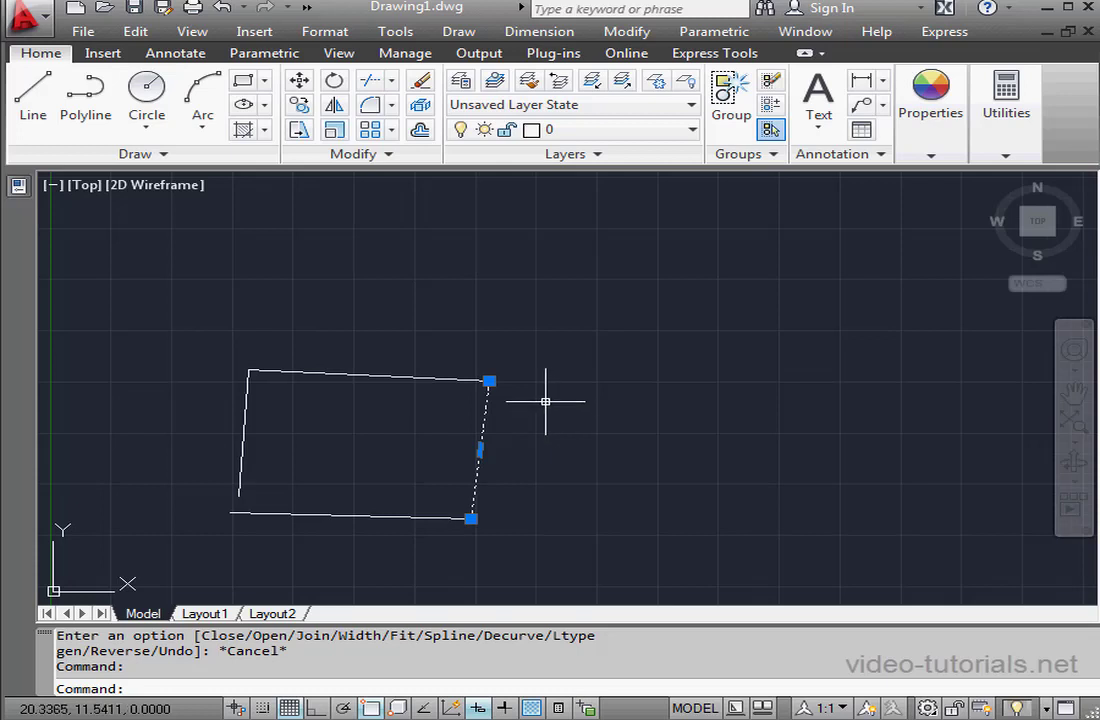
{"action": "key", "text": "ctrl+1"}
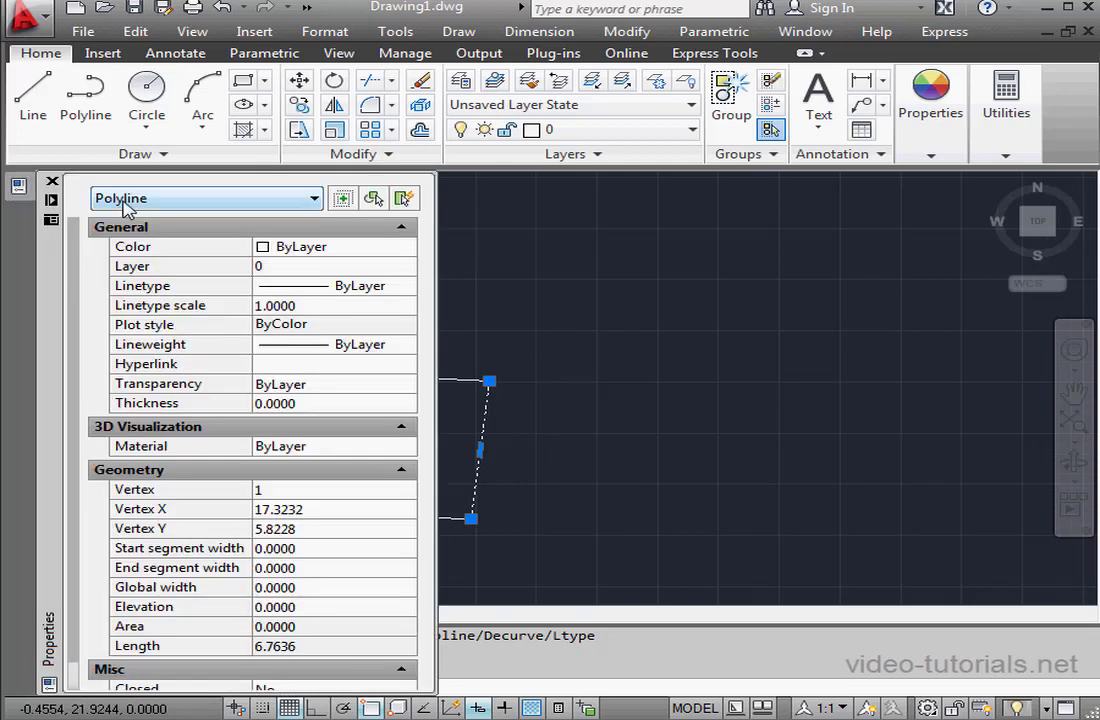
{"action": "key", "text": "ctrl+1"}
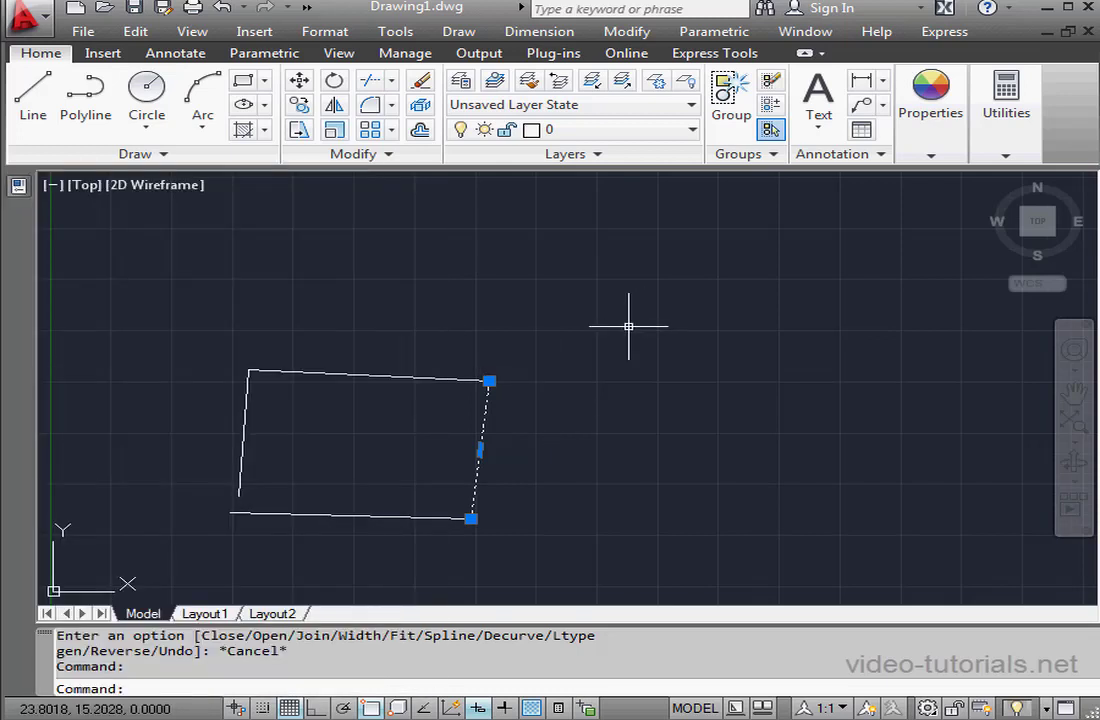
{"action": "key", "text": "Escape"}
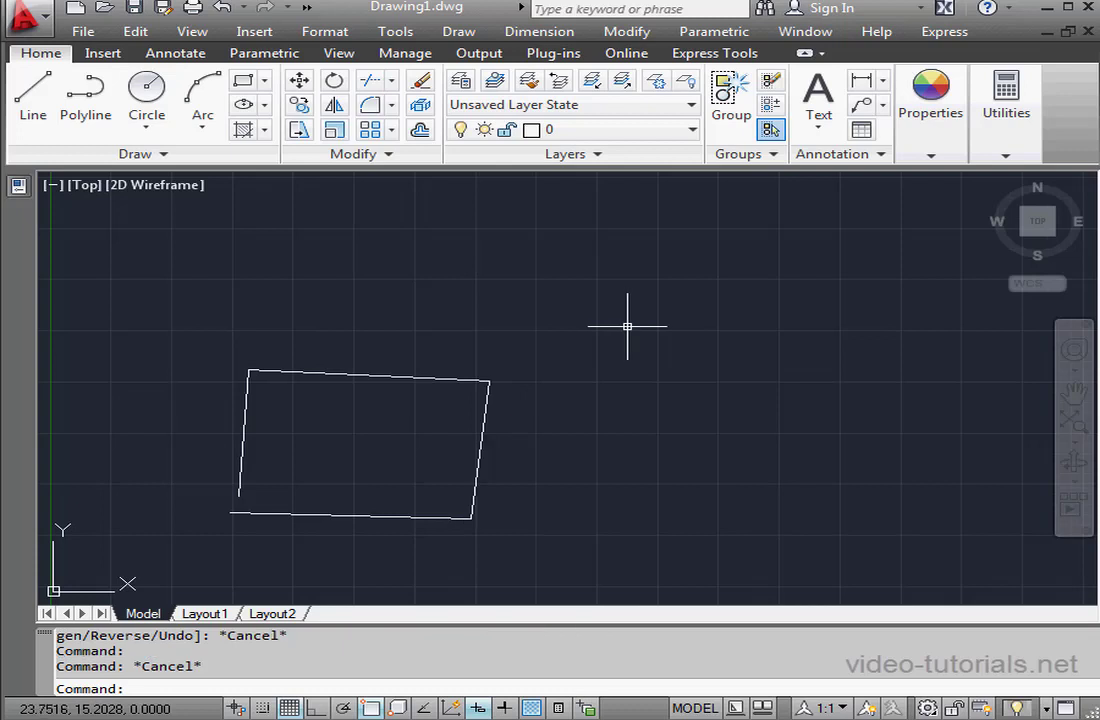
Join the four polylines using Edit Polyline with the Multiple option and a fuzz distance of 1, and select the joined outline.
{"action": "left_click", "coordinate": [385, 157]}
{"action": "left_click", "coordinate": [394, 178]}
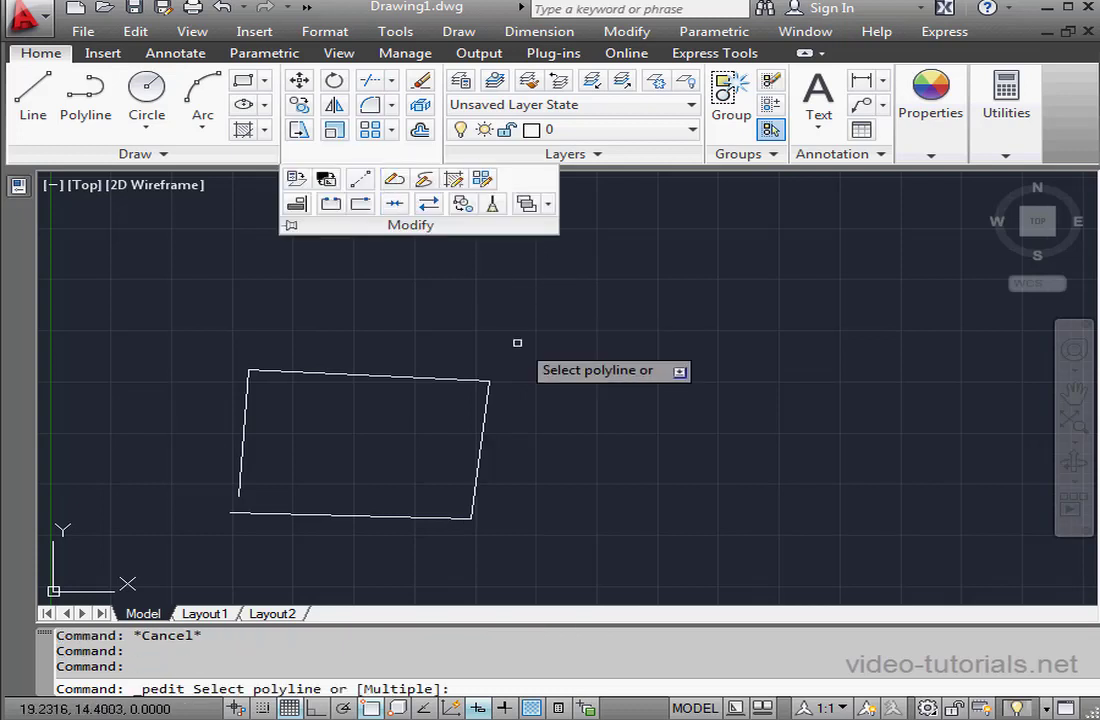
{"action": "right_click", "coordinate": [562, 323]}
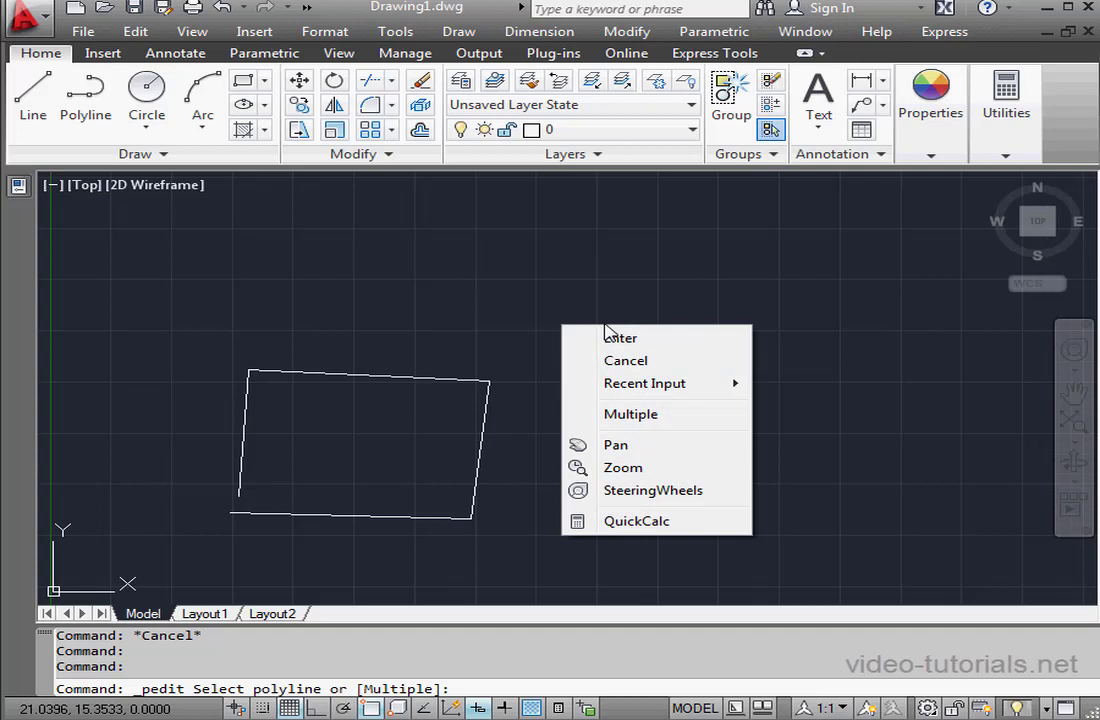
{"action": "left_click", "coordinate": [655, 408]}
{"action": "left_click", "coordinate": [578, 314]}
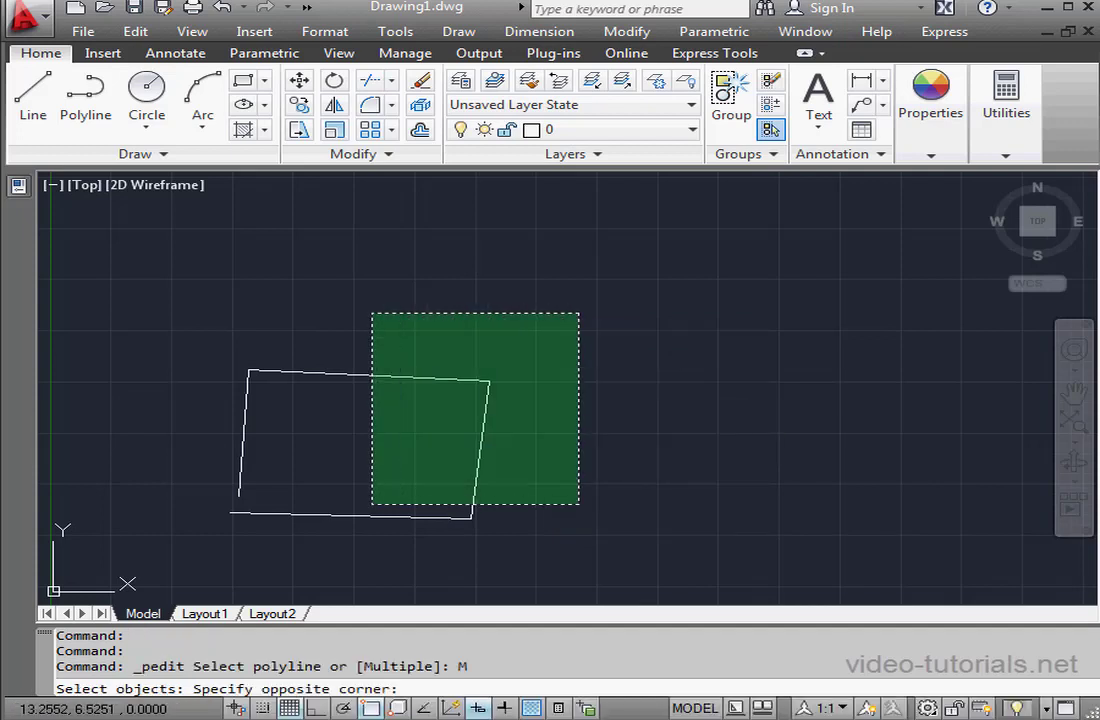
{"action": "left_click", "coordinate": [172, 543]}
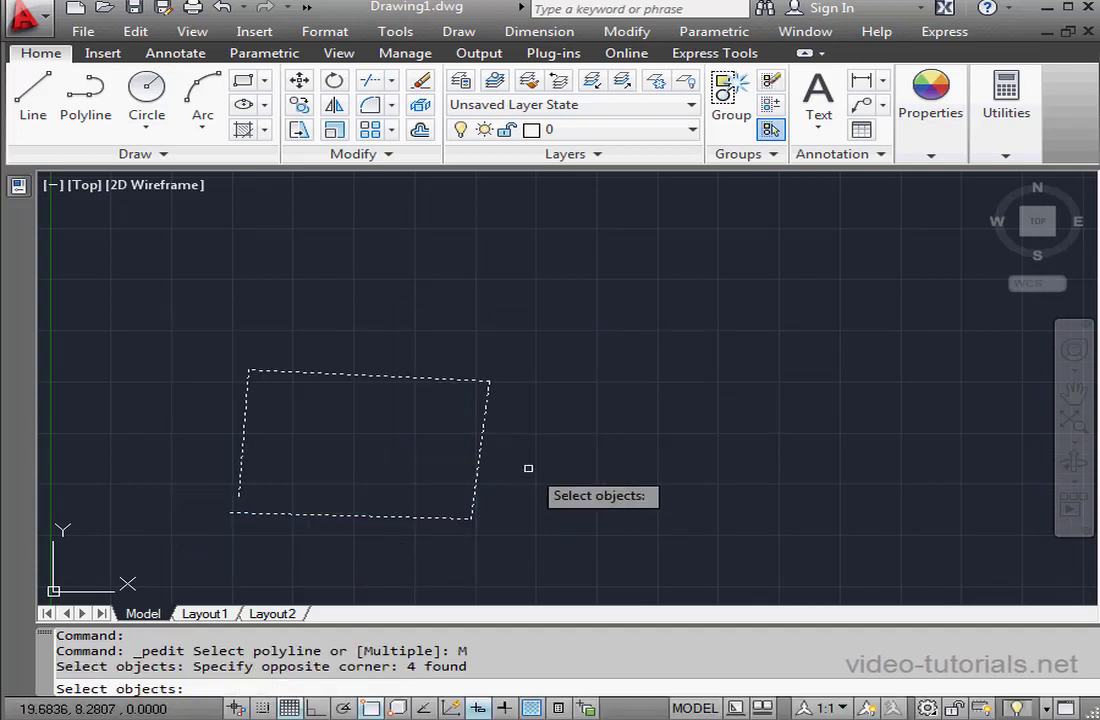
{"action": "key", "text": "Return"}
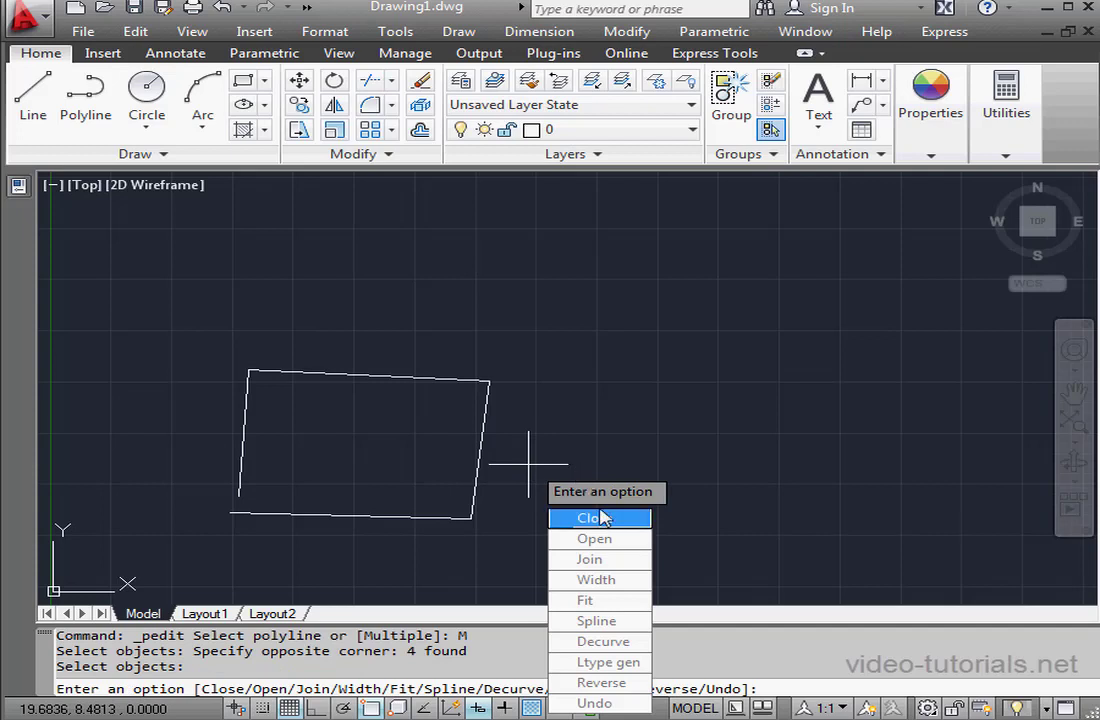
{"action": "left_click", "coordinate": [612, 560]}
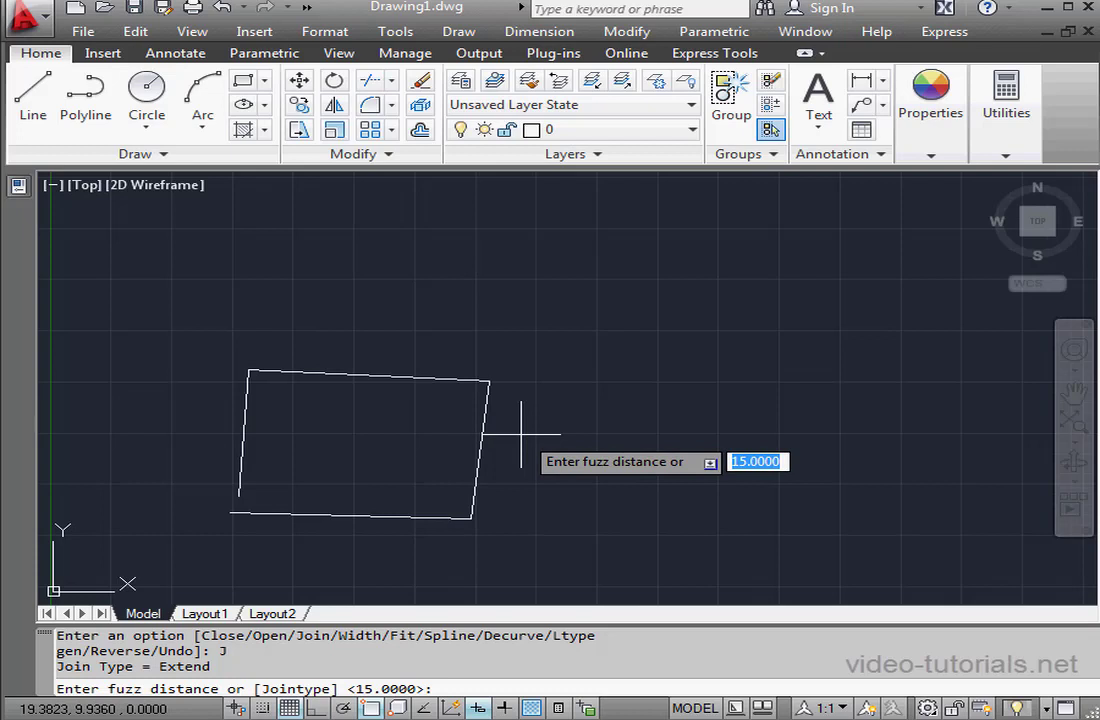
{"action": "type", "text": "1"}
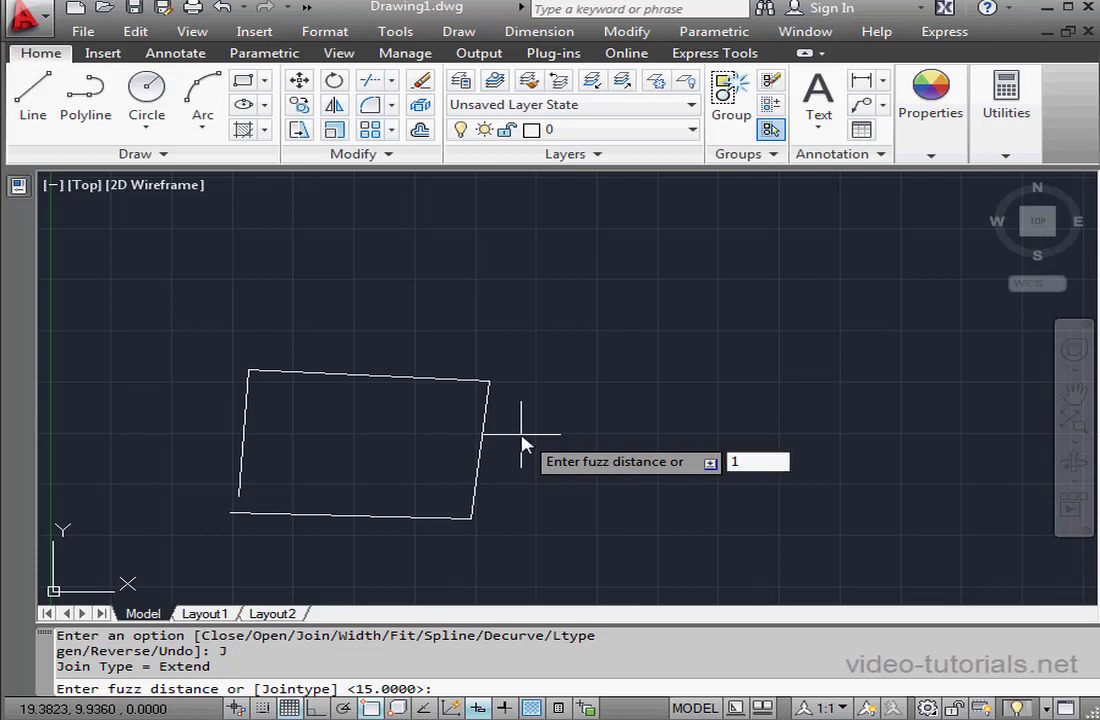
{"action": "key", "text": "Return"}
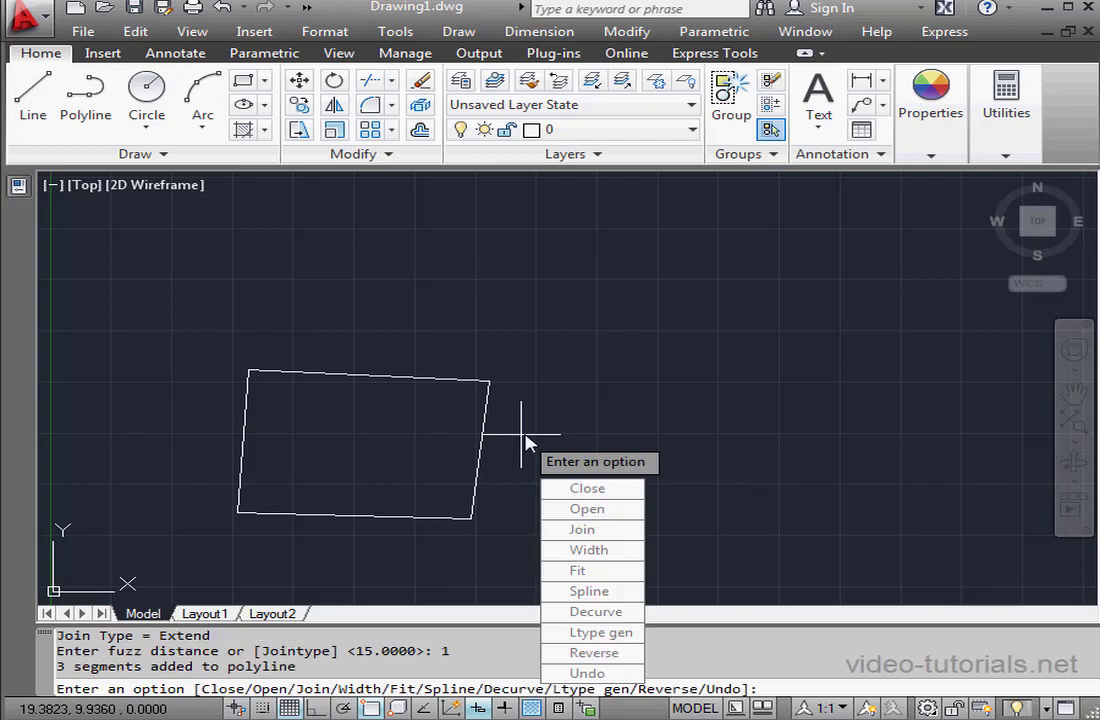
{"action": "key", "text": "Escape"}
{"action": "left_click", "coordinate": [482, 425]}
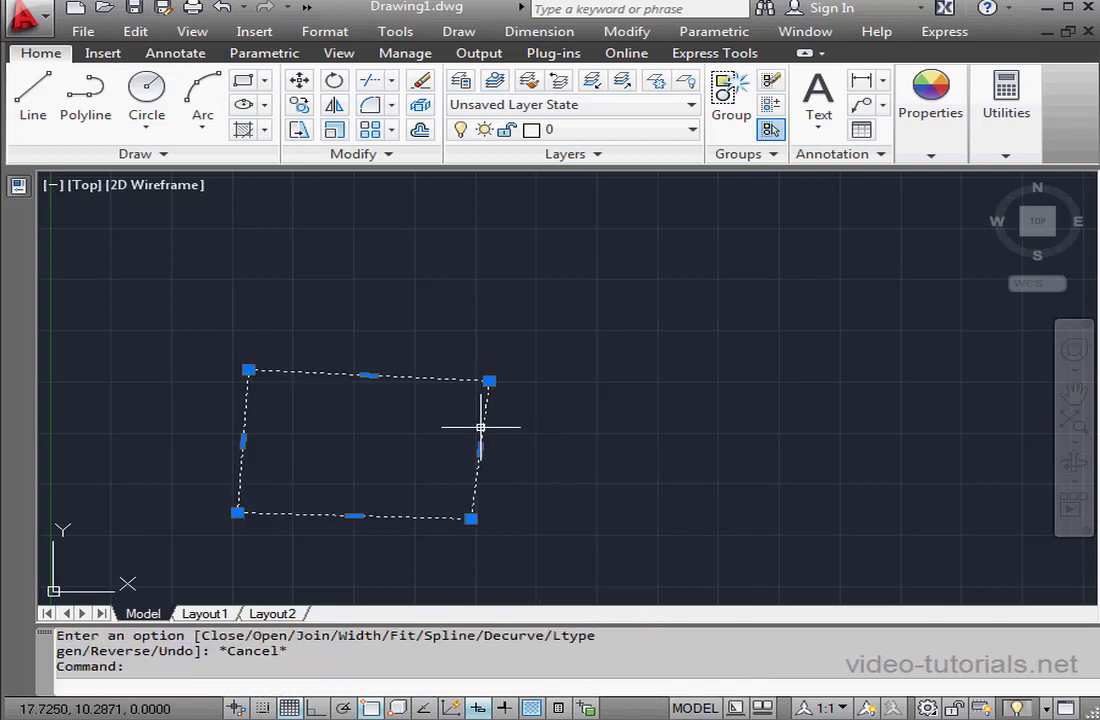
{"action": "middle_click_drag", "start_coordinate": [717, 407], "coordinate": [435, 359]}
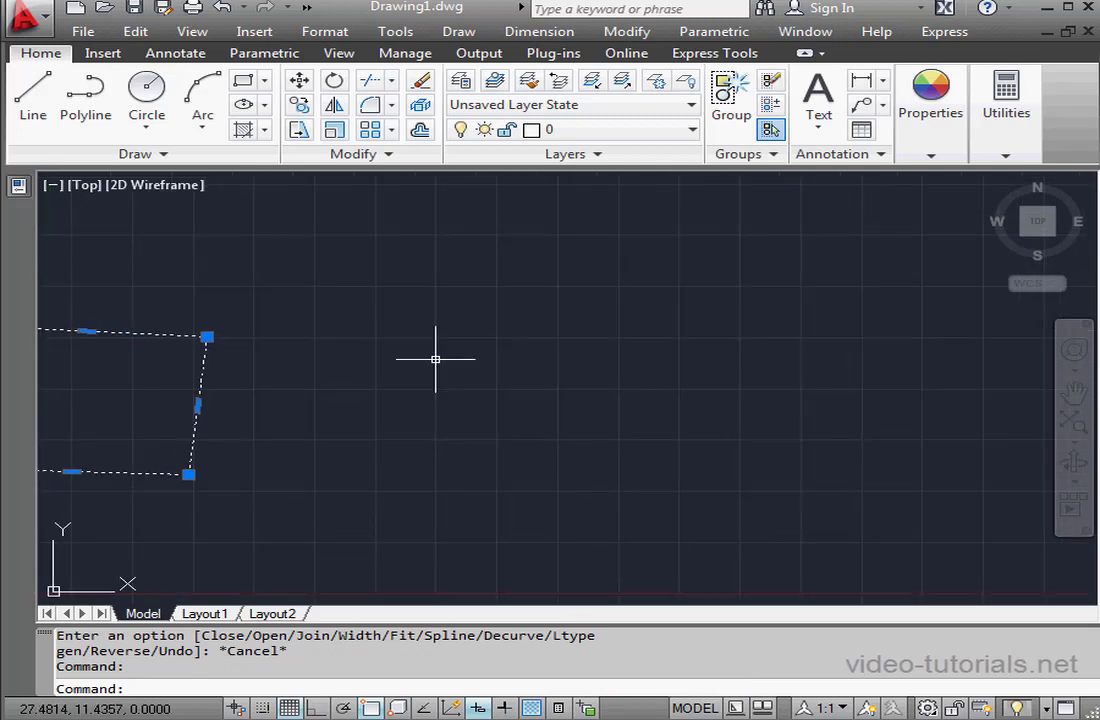
Deselect the joined outline and draw an open three-segment, U-shaped polyline to its right.
{"action": "key", "text": "Escape"}
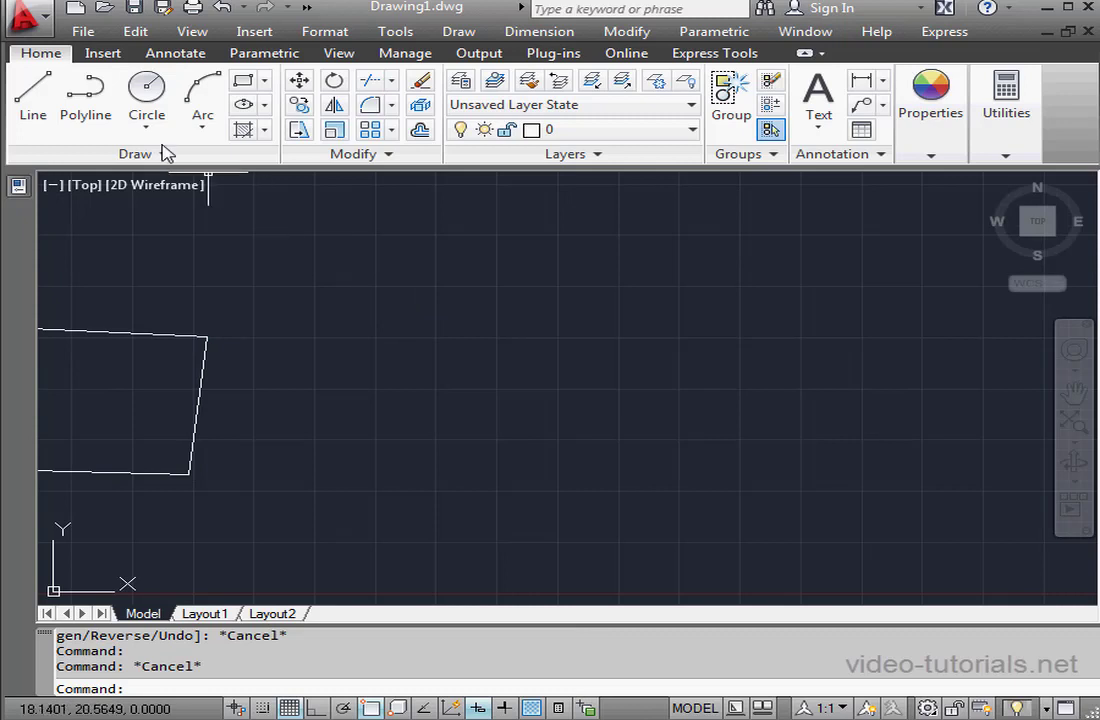
{"action": "left_click", "coordinate": [85, 90]}
{"action": "left_click", "coordinate": [306, 360]}
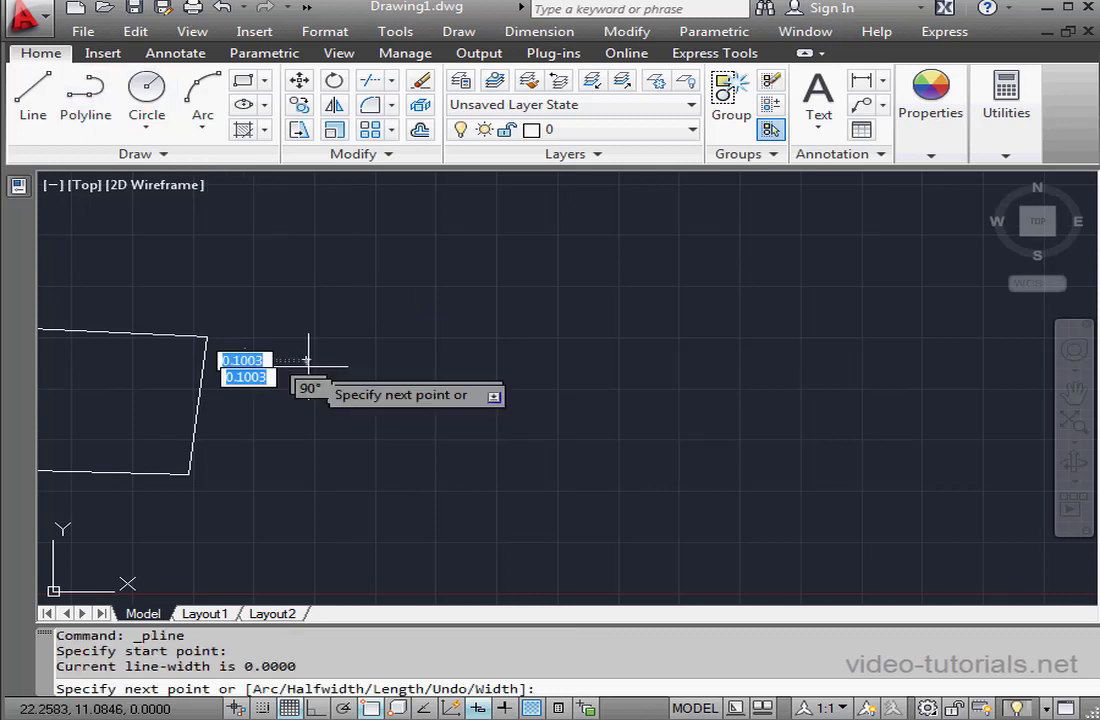
{"action": "left_click", "coordinate": [421, 517]}
{"action": "left_click", "coordinate": [540, 423]}
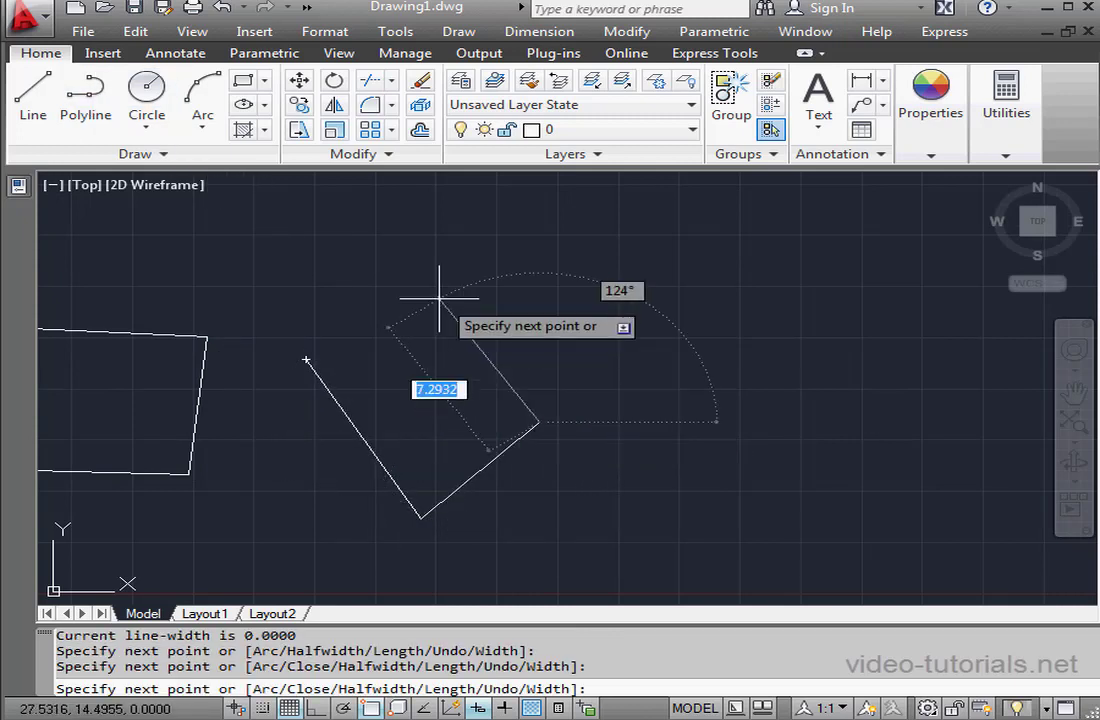
{"action": "left_click", "coordinate": [428, 298]}
{"action": "right_click", "coordinate": [471, 305]}
{"action": "left_click", "coordinate": [550, 318]}
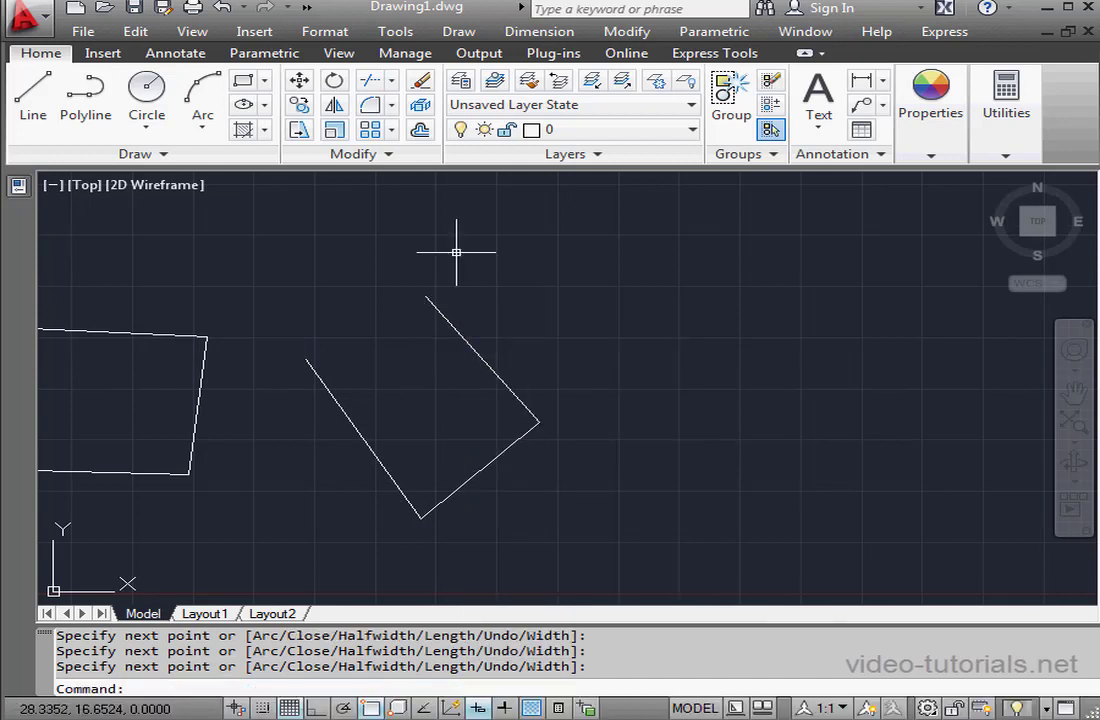
Close the new U-shaped polyline using Edit Polyline's Close option and finish the command.
{"action": "left_click", "coordinate": [384, 155]}
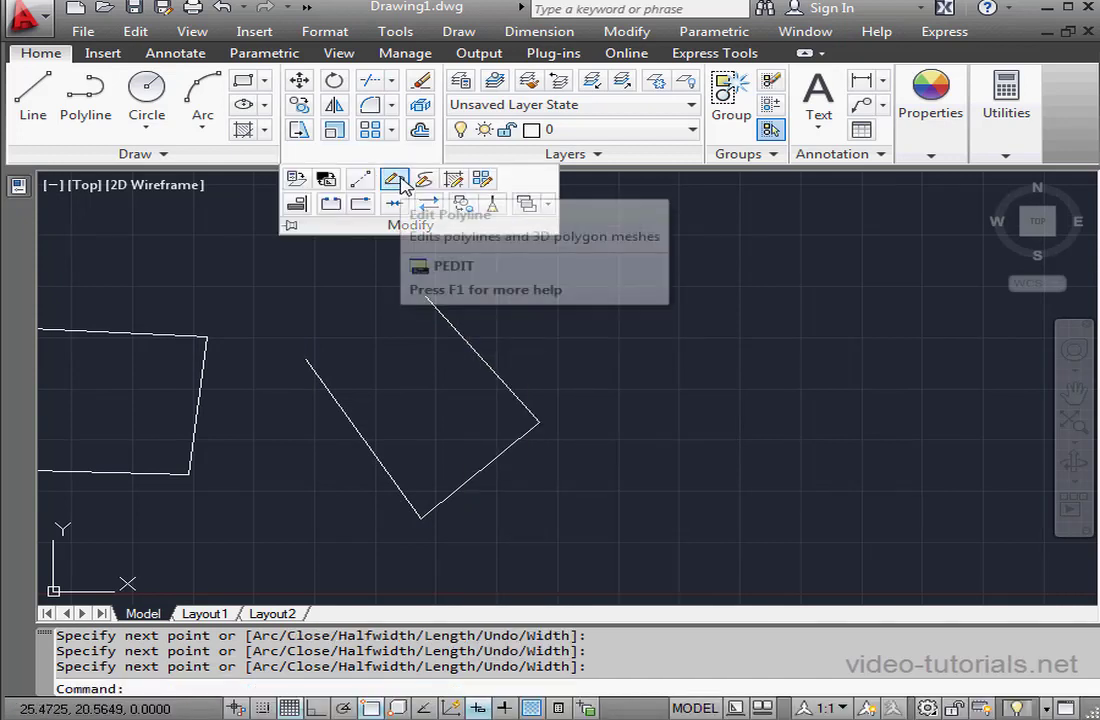
{"action": "left_click", "coordinate": [396, 180]}
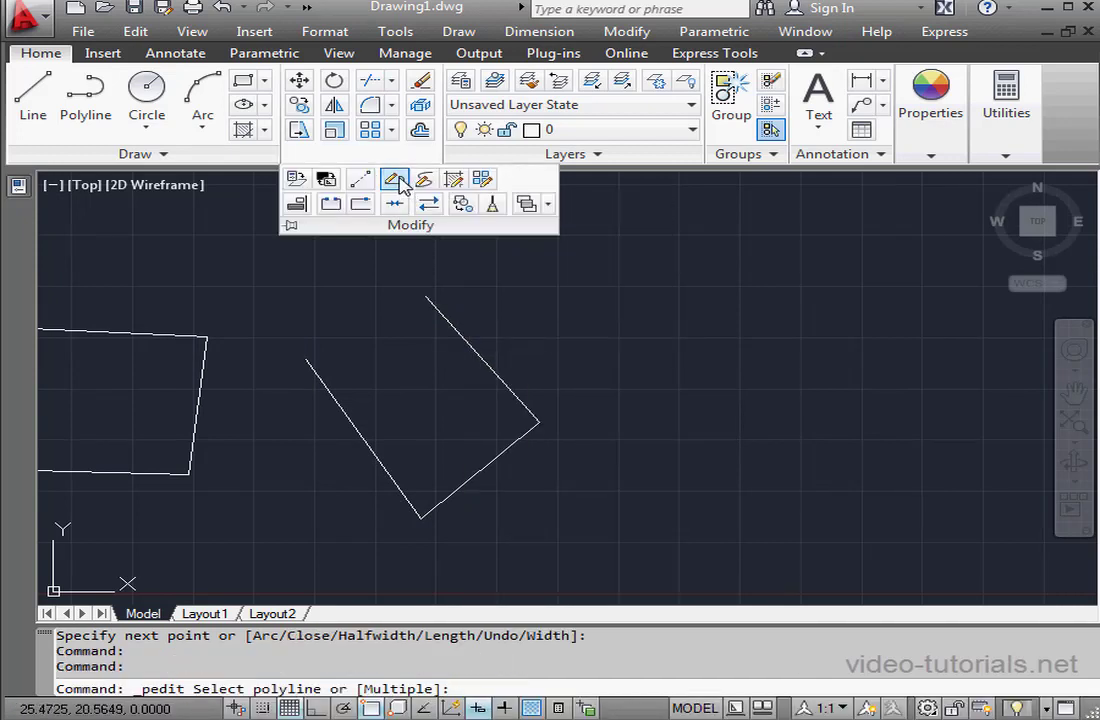
{"action": "left_click", "coordinate": [489, 361]}
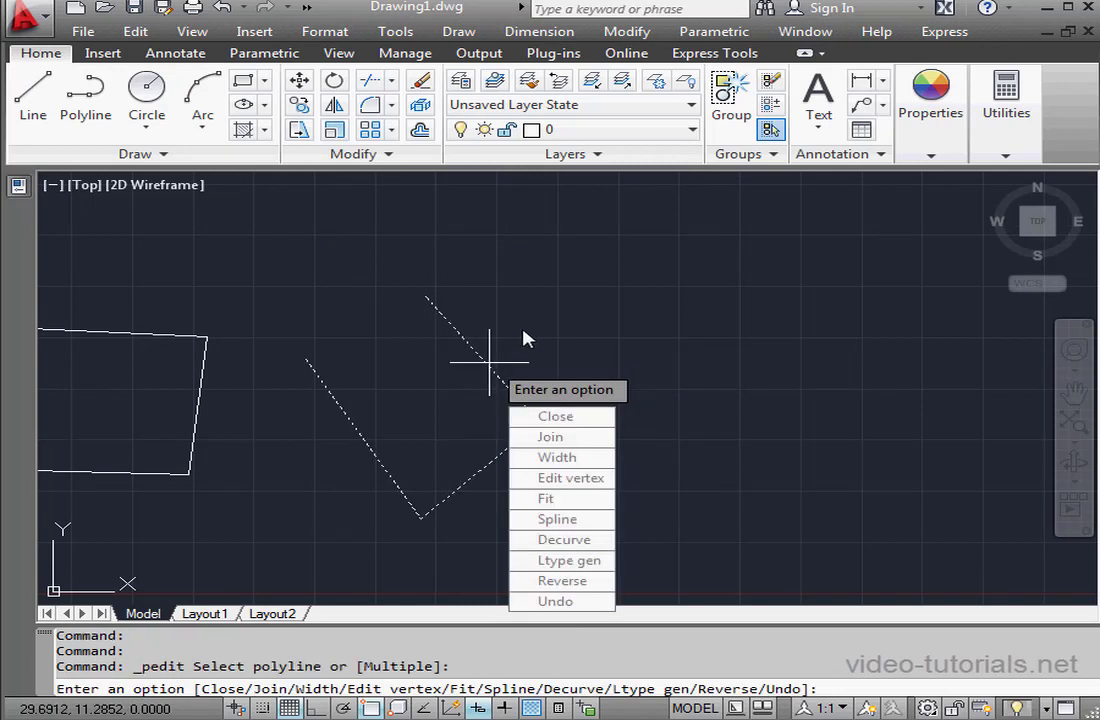
{"action": "left_click", "coordinate": [556, 415]}
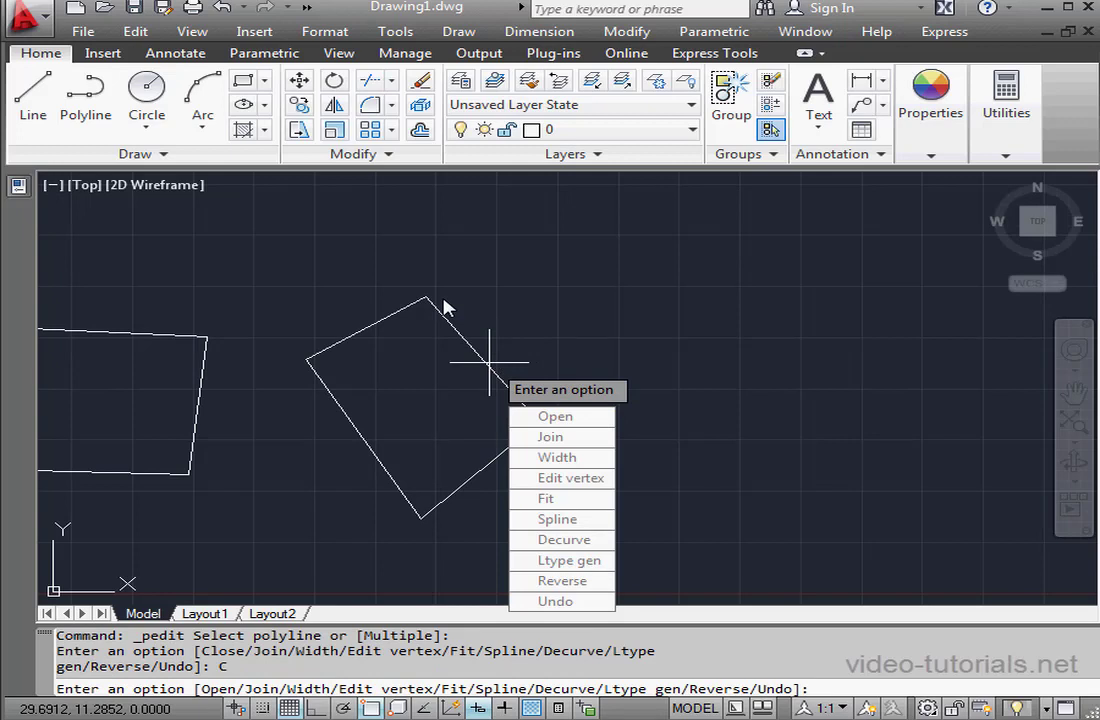
{"action": "key", "text": "Escape"}
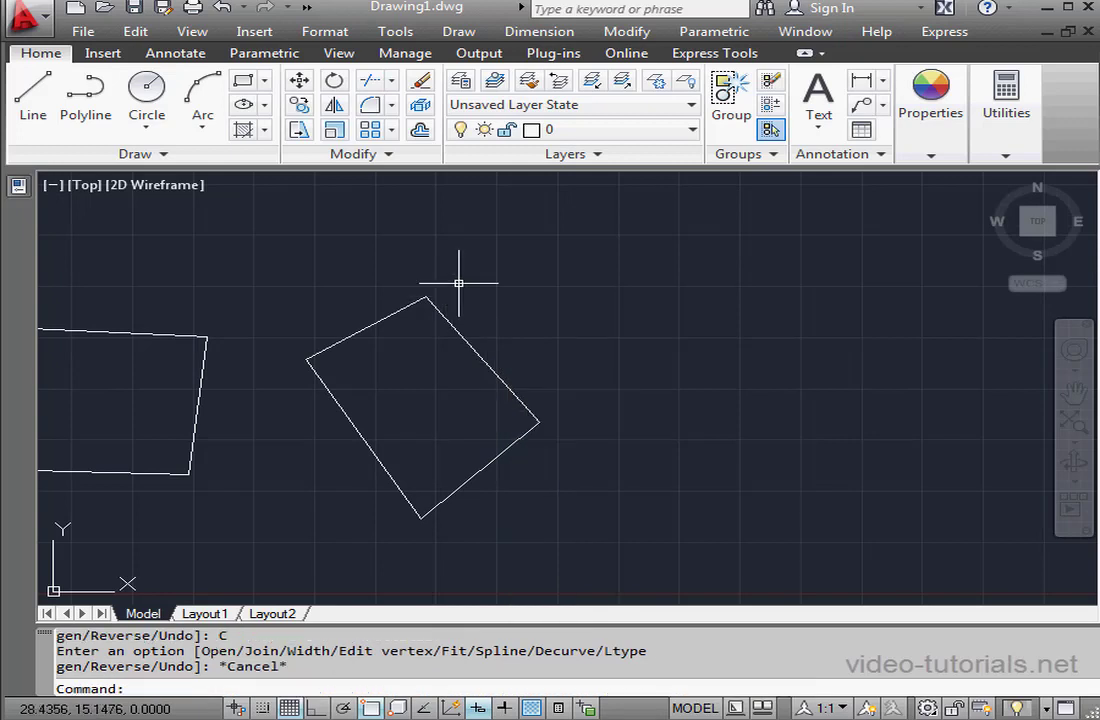
Reopen the closed four-sided polyline using Edit Polyline's Open option, removing its closing segment.
{"action": "left_click", "coordinate": [376, 154]}
{"action": "left_click", "coordinate": [394, 178]}
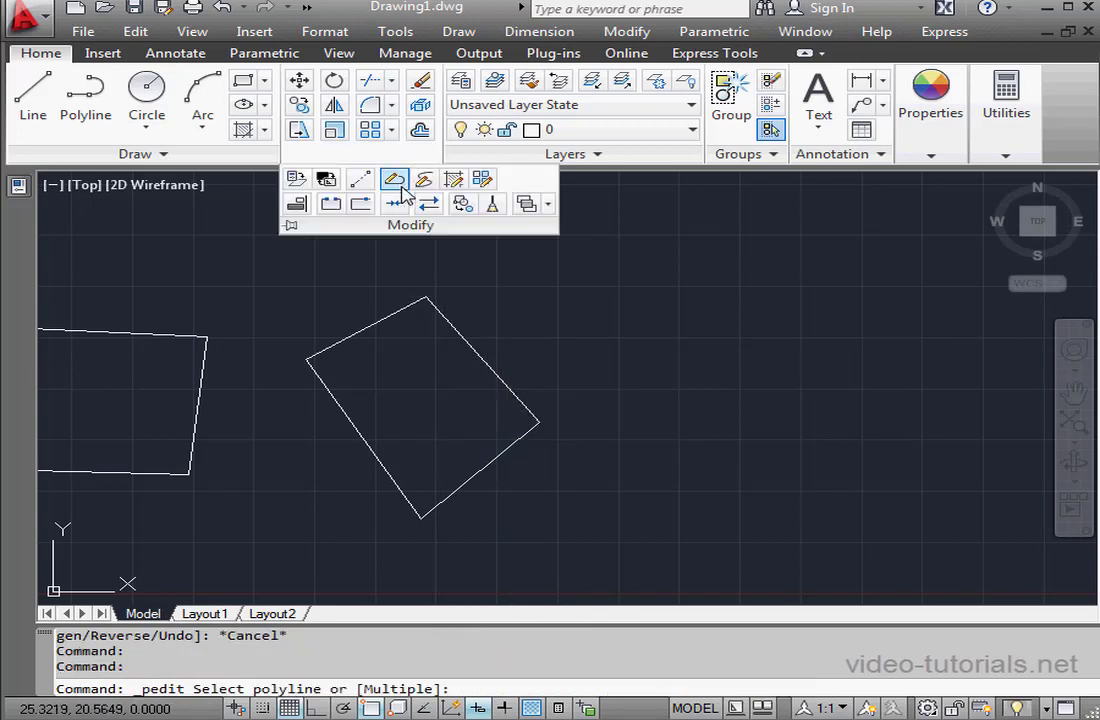
{"action": "left_click", "coordinate": [480, 352]}
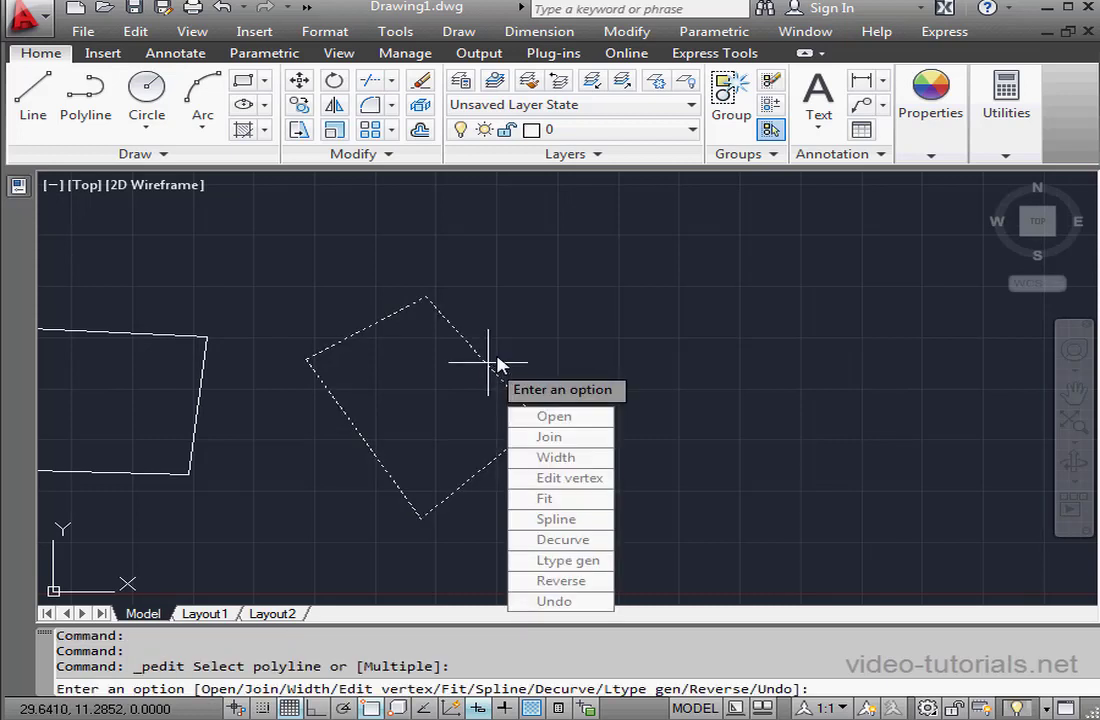
{"action": "left_click", "coordinate": [576, 416]}
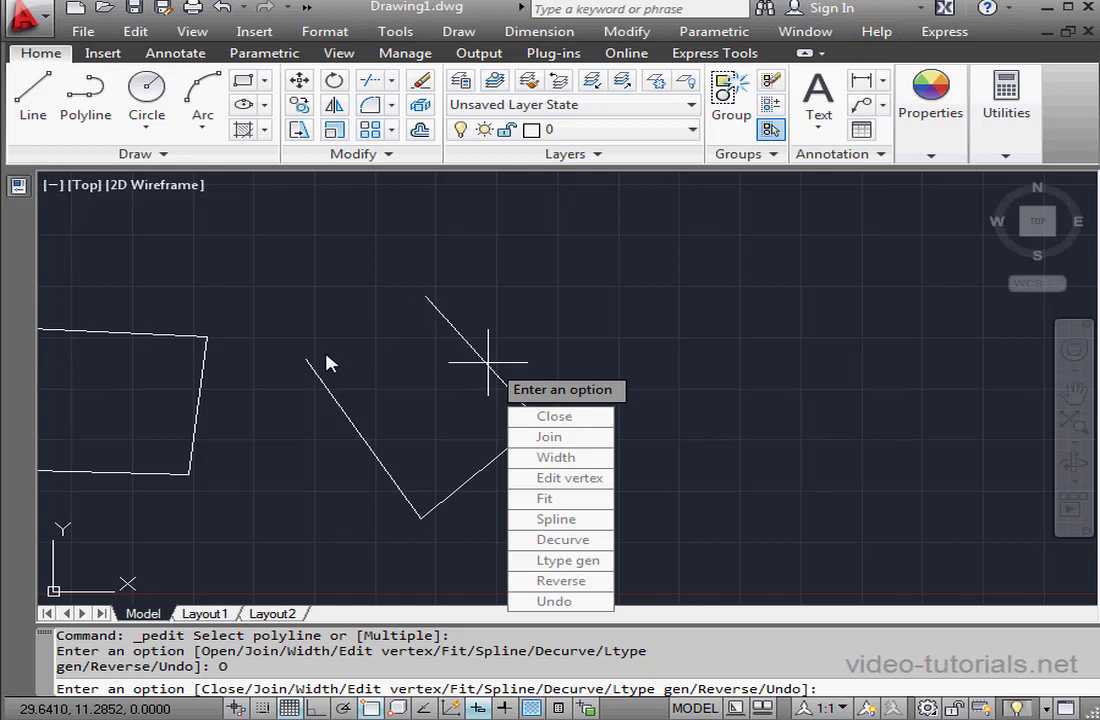
Set the width of all polyline segments to 2 and reset it to 0 with the Width option.
{"action": "left_click", "coordinate": [558, 459]}
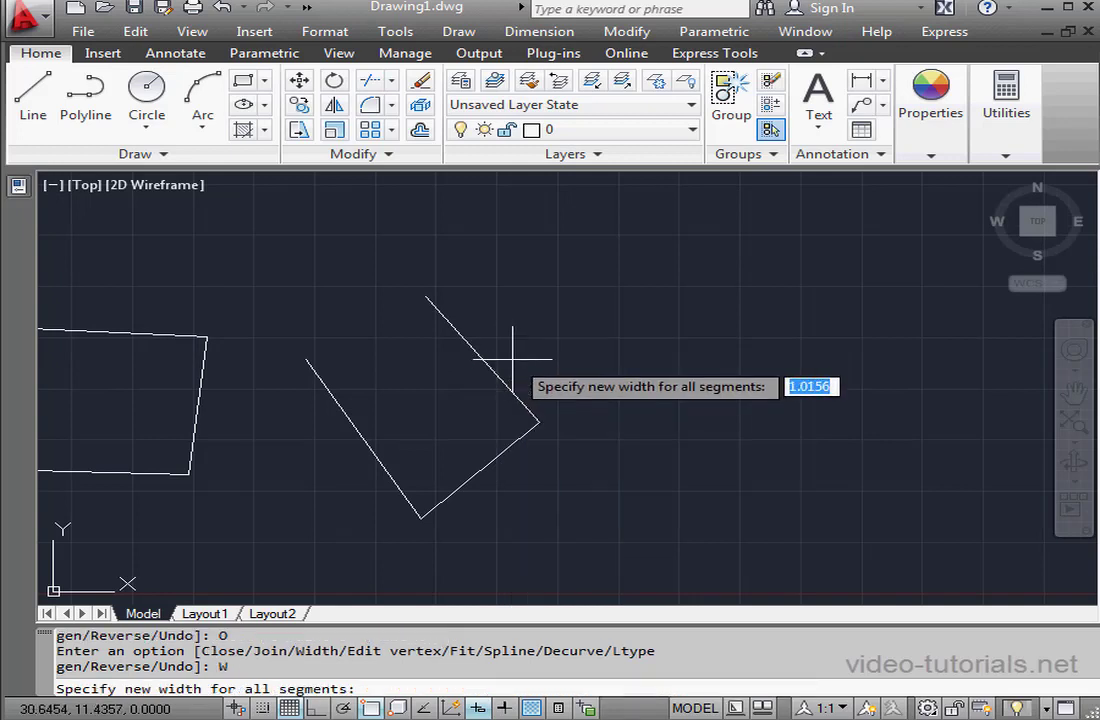
{"action": "type", "text": "2"}
{"action": "key", "text": "Return"}
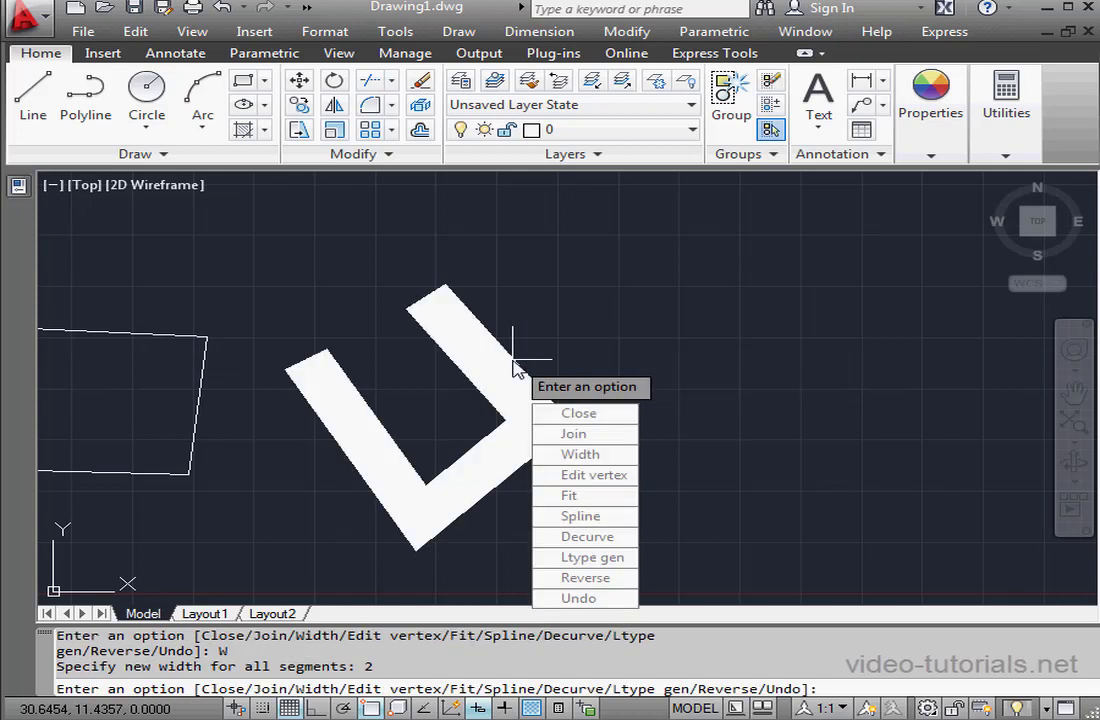
{"action": "left_click", "coordinate": [600, 454]}
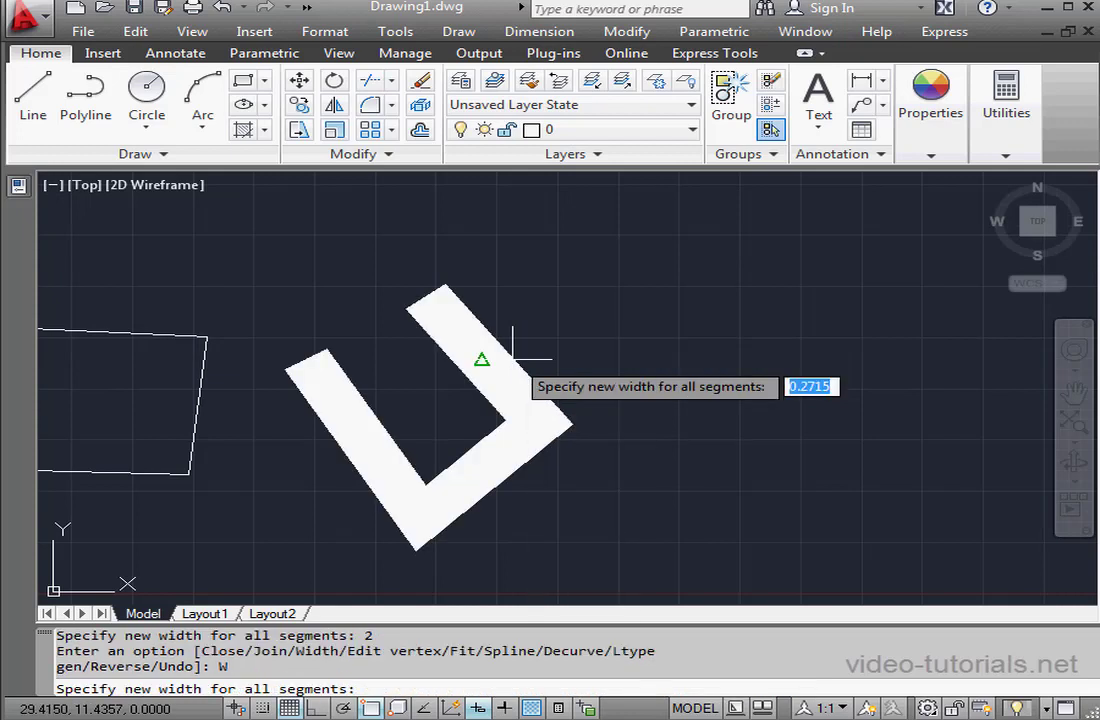
{"action": "type", "text": "0"}
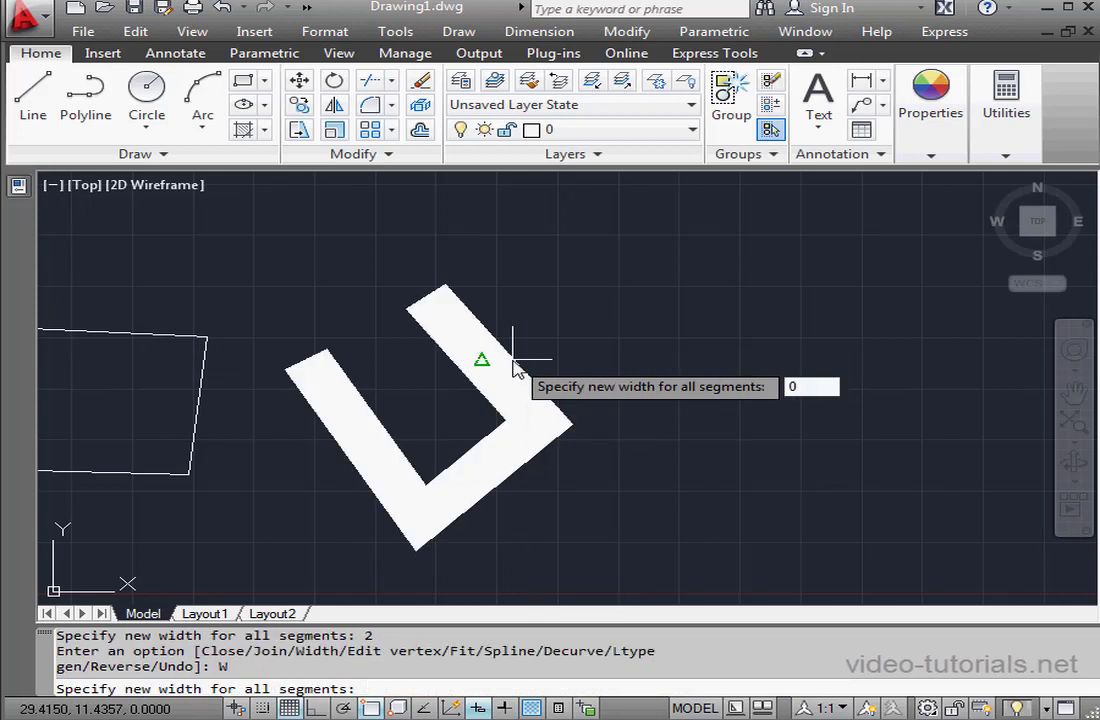
{"action": "key", "text": "Return"}
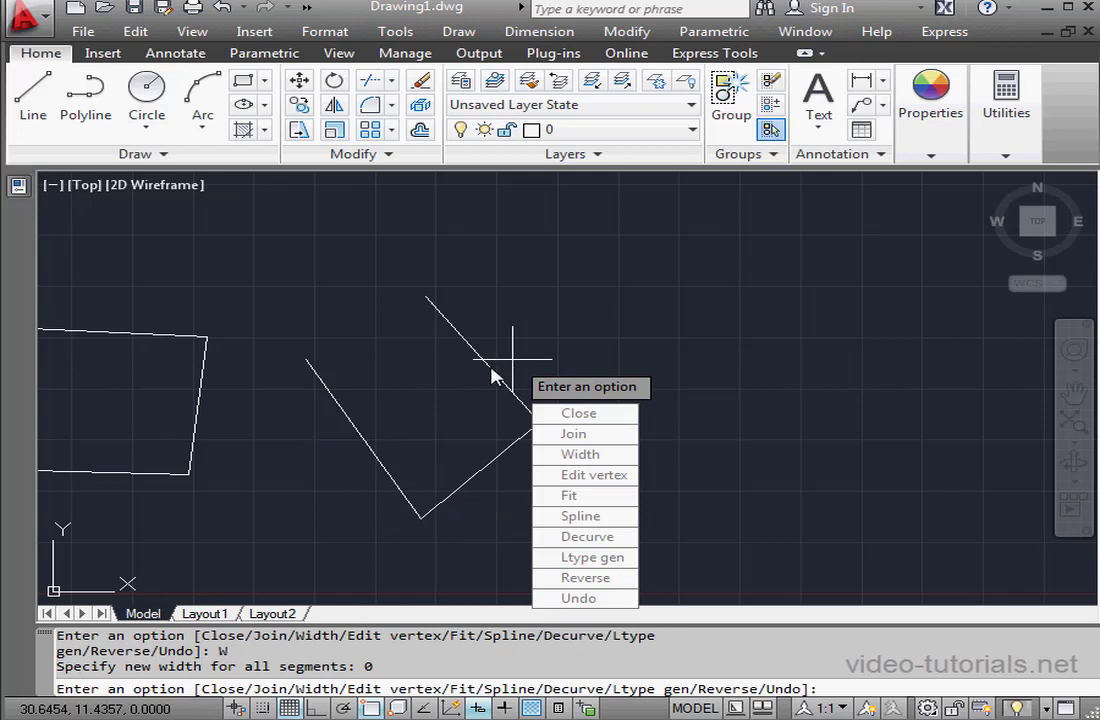
Try the Fit and Spline options on the polyline, restoring straight segments with Decurve after each.
{"action": "left_click", "coordinate": [560, 495]}
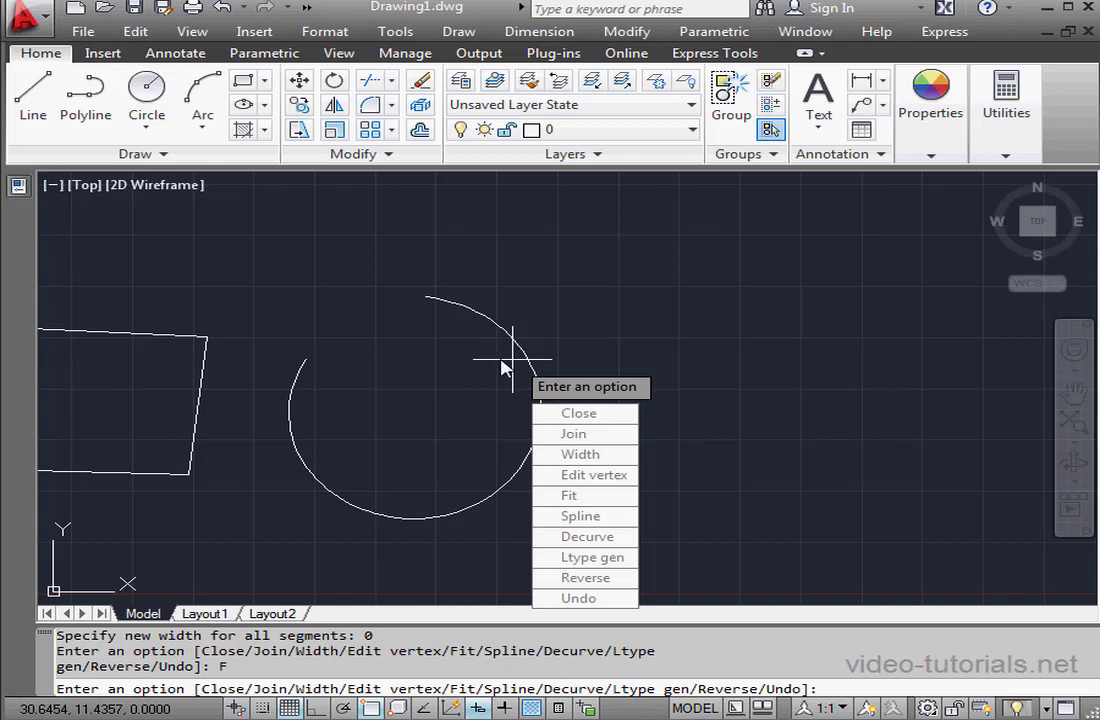
{"action": "left_click", "coordinate": [617, 539]}
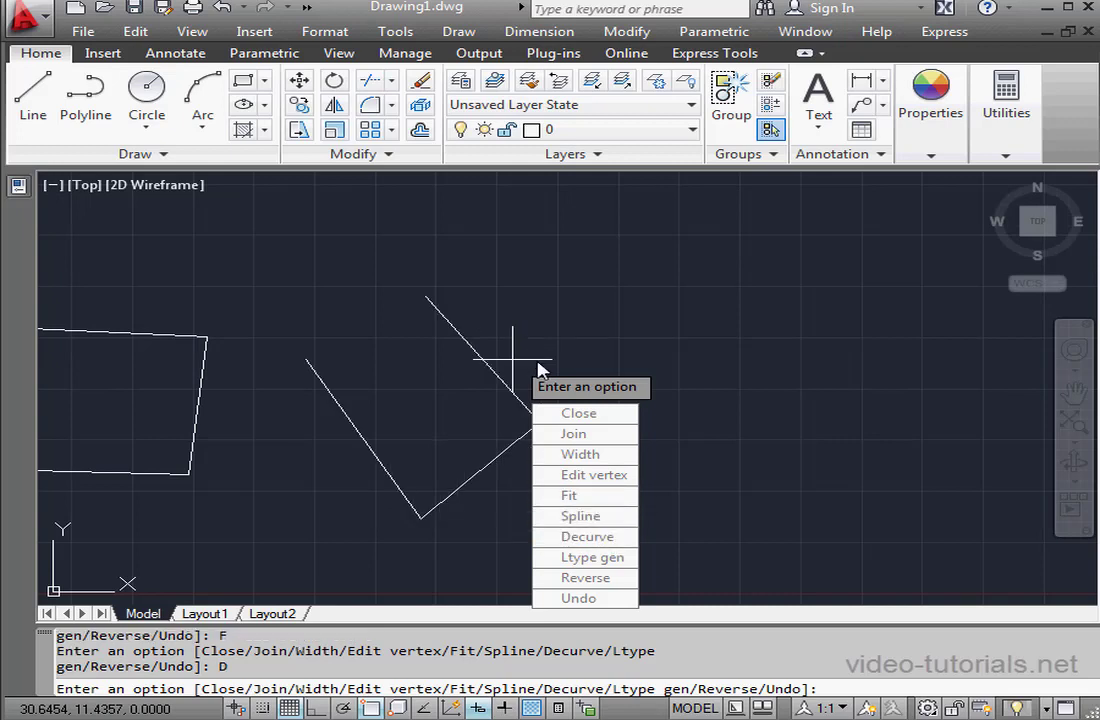
{"action": "left_click", "coordinate": [597, 519]}
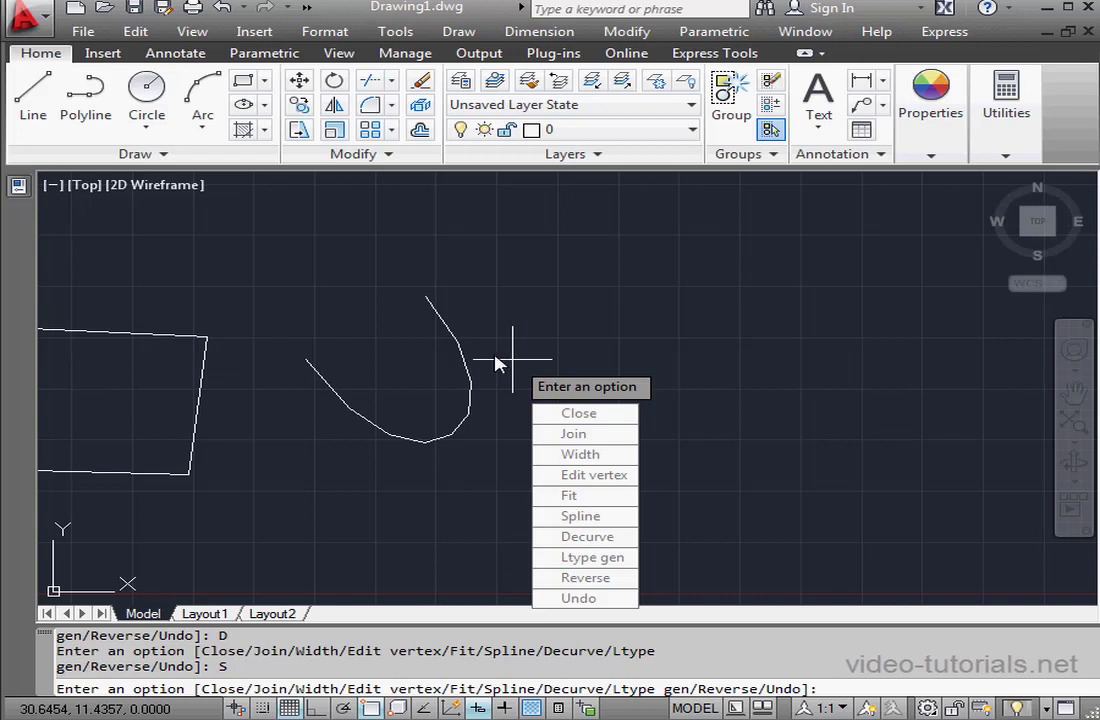
{"action": "left_click", "coordinate": [540, 537]}
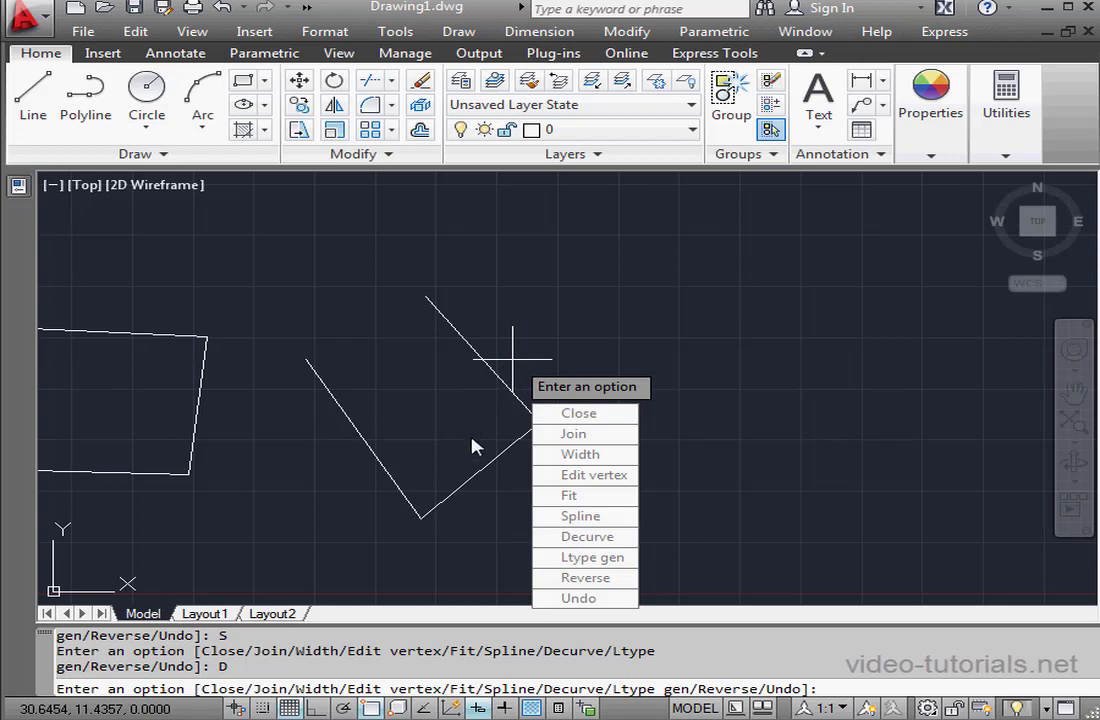
Straighten the polyline from its lower second vertex to its upper end vertex using Edit Vertex.
{"action": "left_click", "coordinate": [588, 476]}
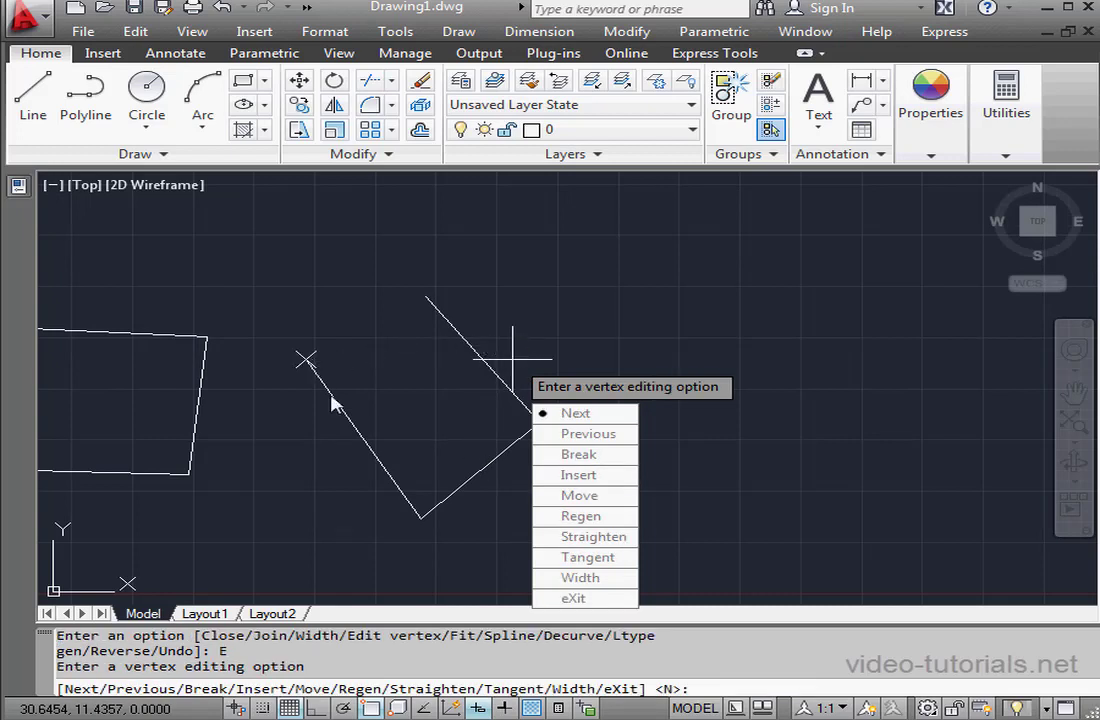
{"action": "left_click", "coordinate": [585, 413]}
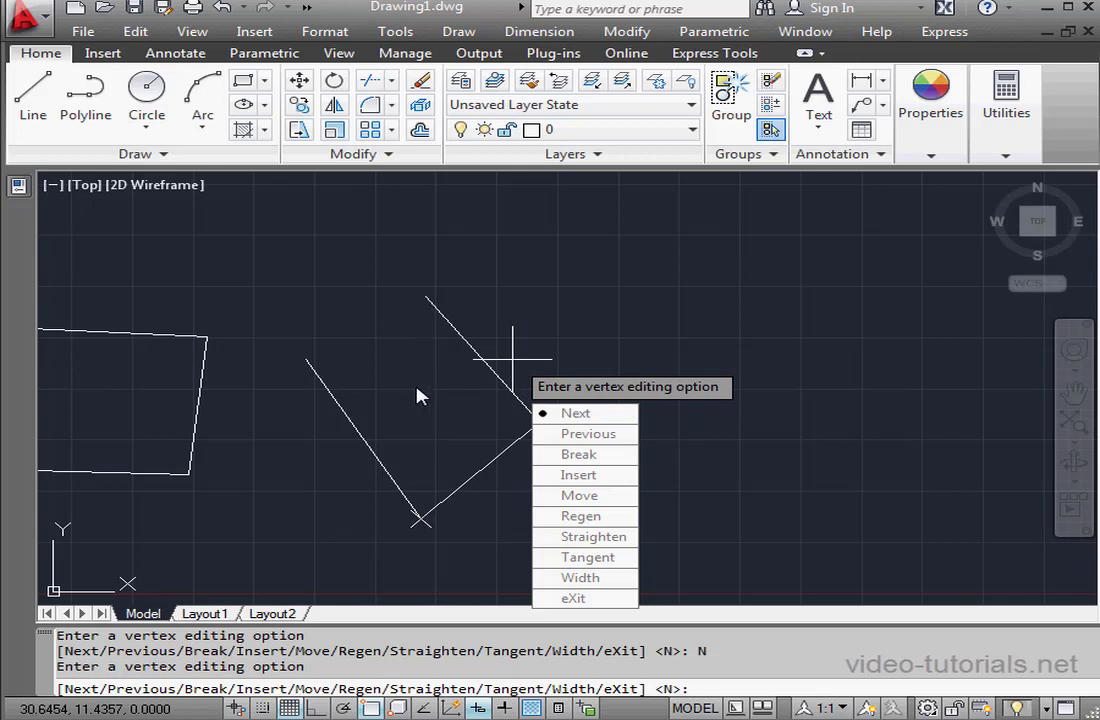
{"action": "left_click", "coordinate": [593, 540]}
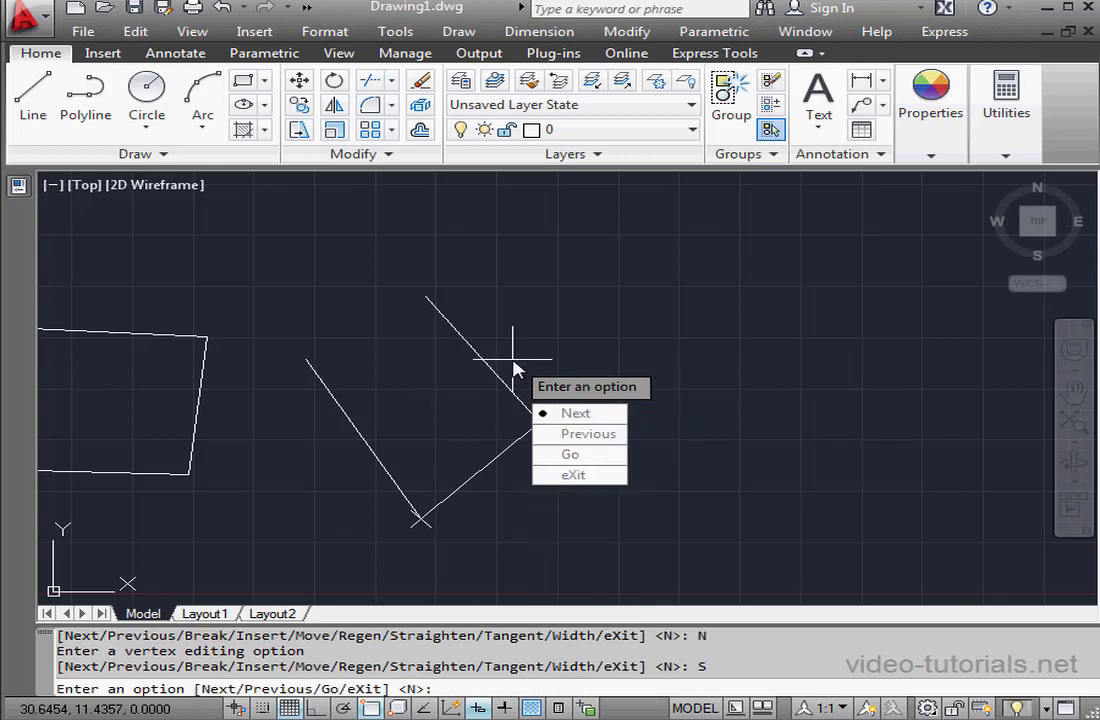
{"action": "left_click", "coordinate": [566, 413]}
{"action": "left_click", "coordinate": [548, 413]}
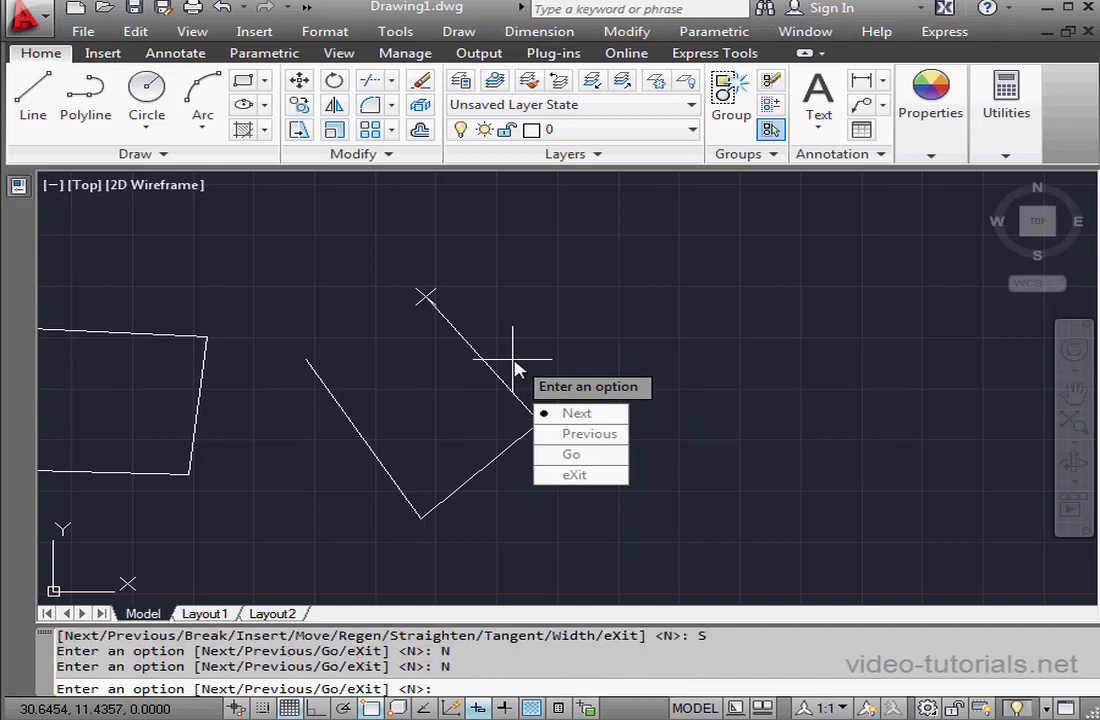
{"action": "left_click", "coordinate": [570, 455]}
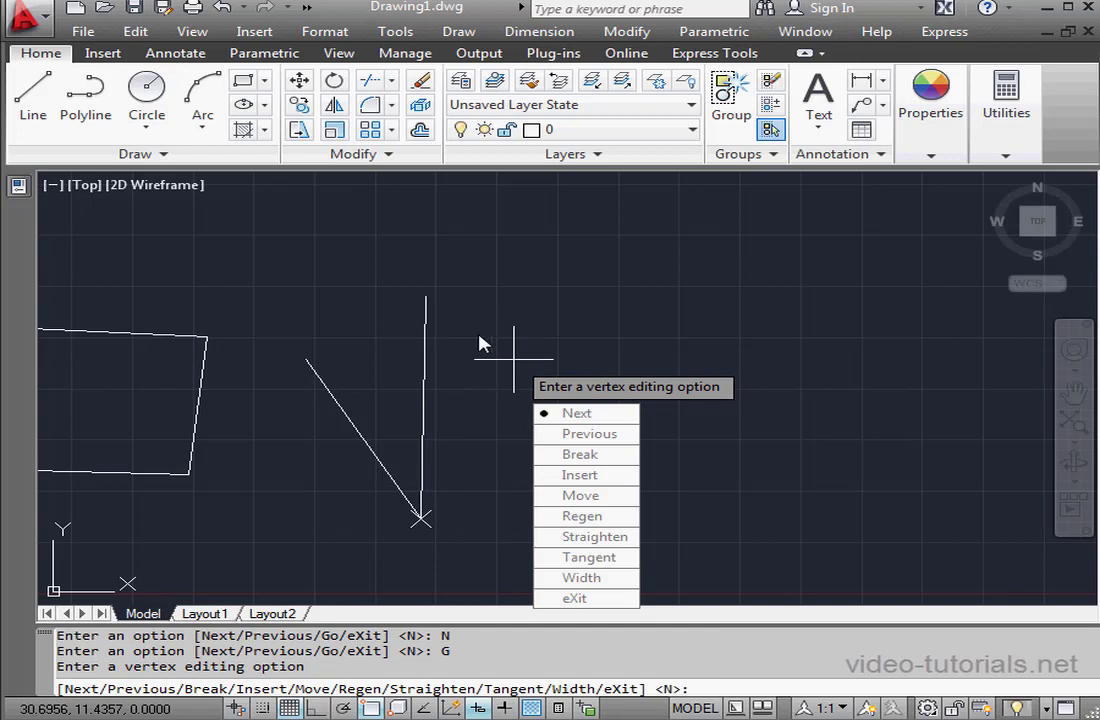
Insert a vertex to the right of the marked lower vertex, and move the marked vertex left to below the polyline's start point.
{"action": "left_click", "coordinate": [588, 476]}
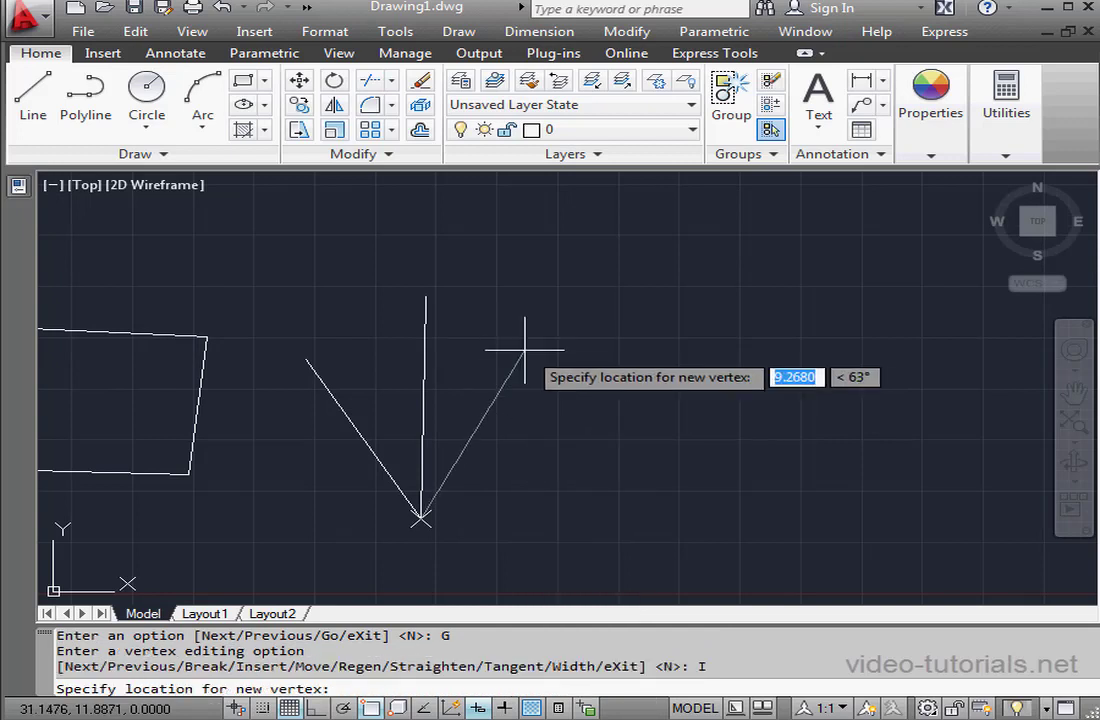
{"action": "left_click", "coordinate": [532, 461]}
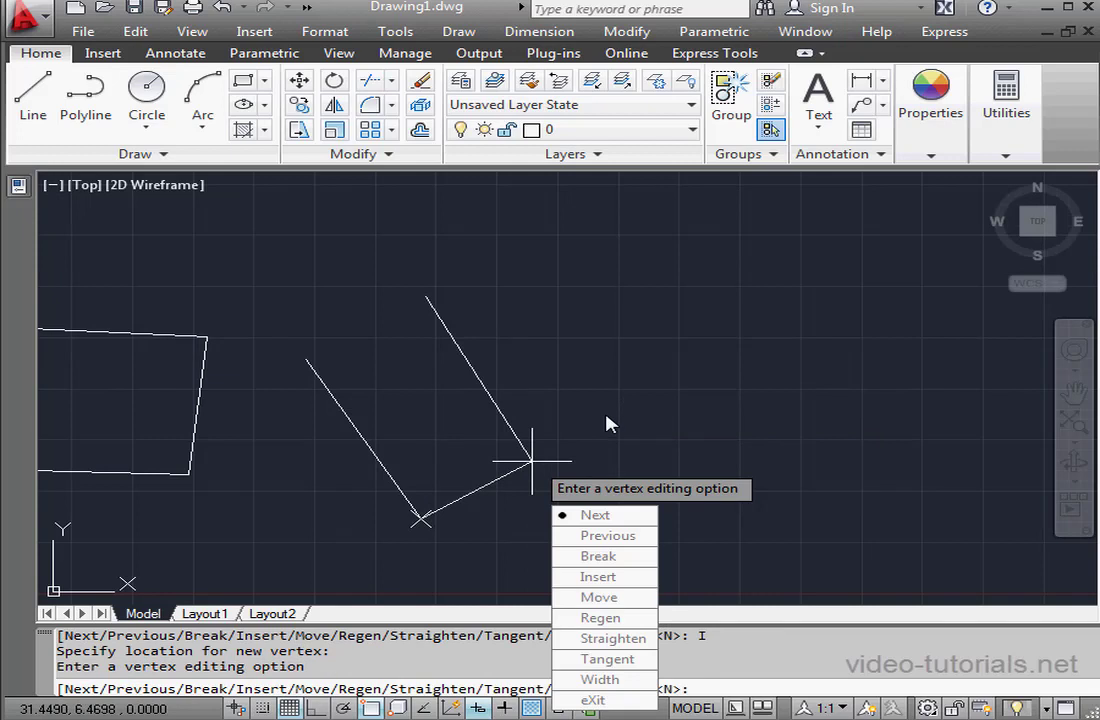
{"action": "left_click", "coordinate": [598, 597]}
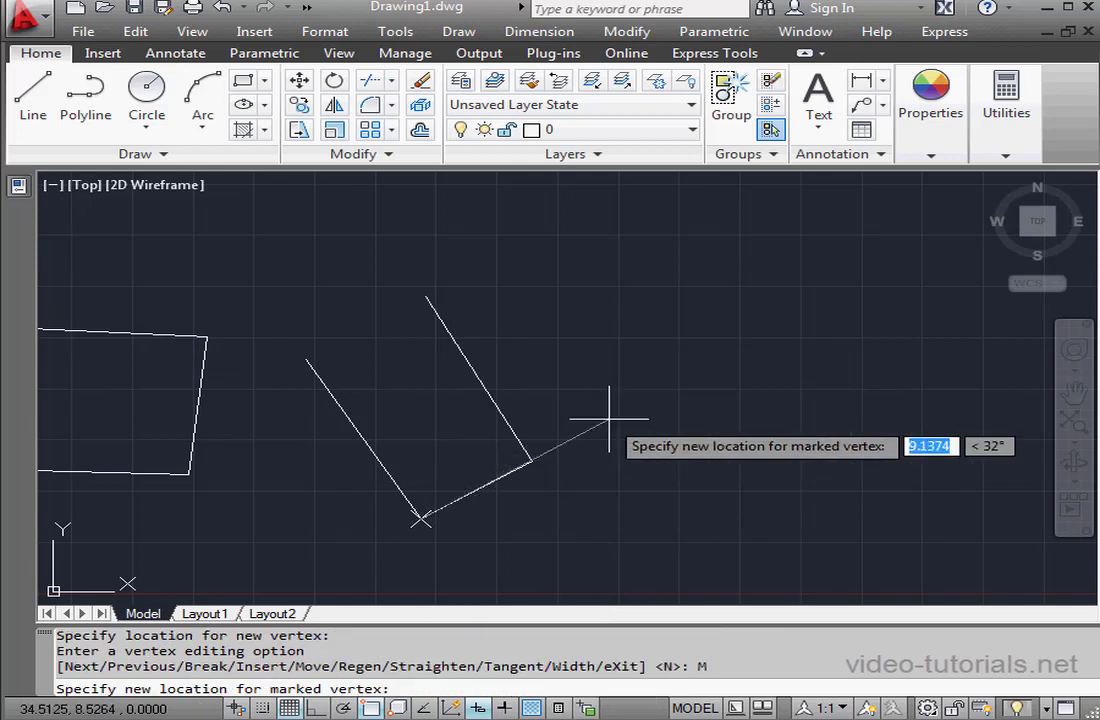
{"action": "left_click", "coordinate": [306, 523]}
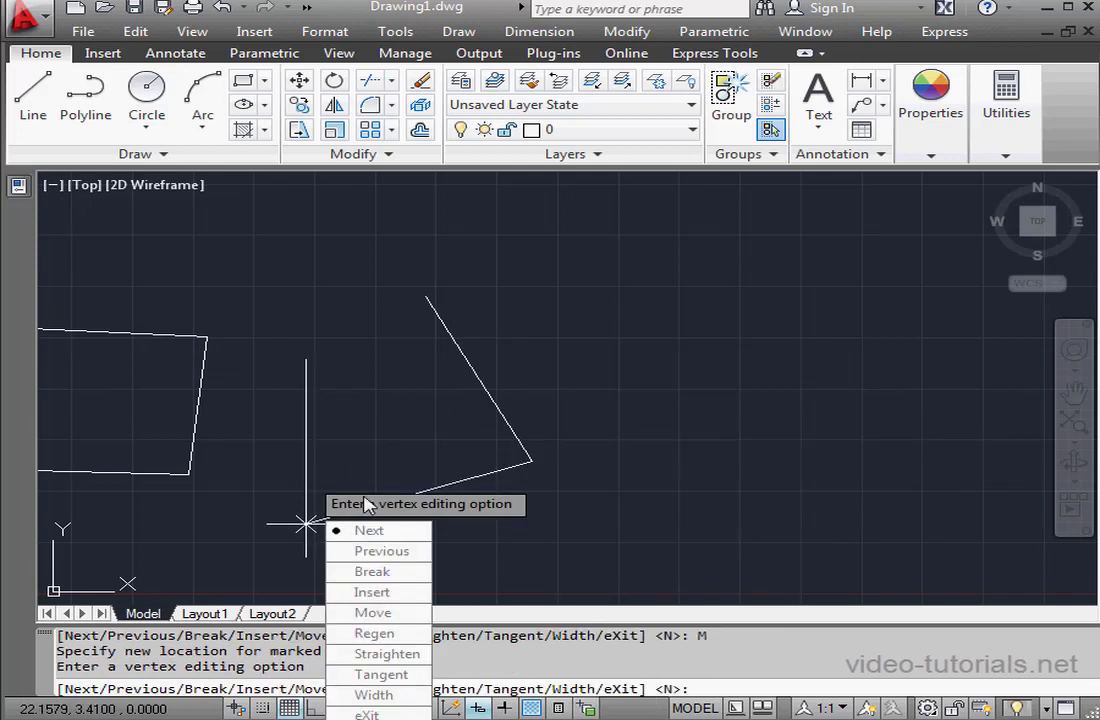
Break the polyline at the marked lower-left vertex, end the editing, and select the right-hand piece.
{"action": "left_click", "coordinate": [373, 572]}
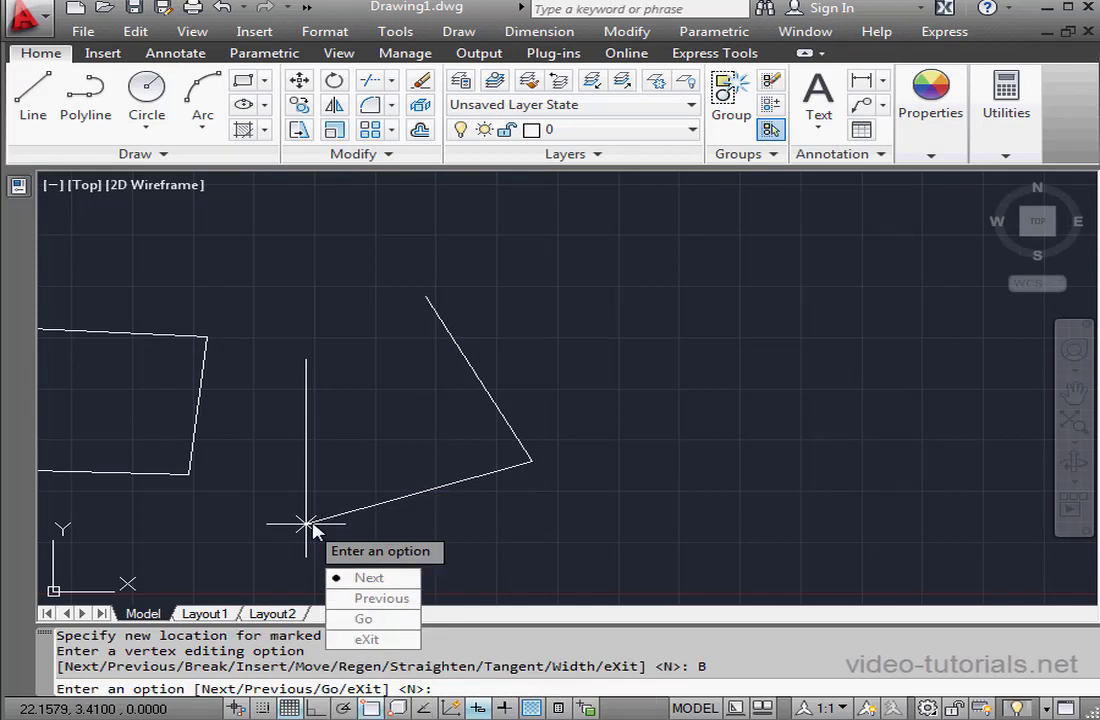
{"action": "left_click", "coordinate": [368, 619]}
{"action": "key", "text": "Escape"}
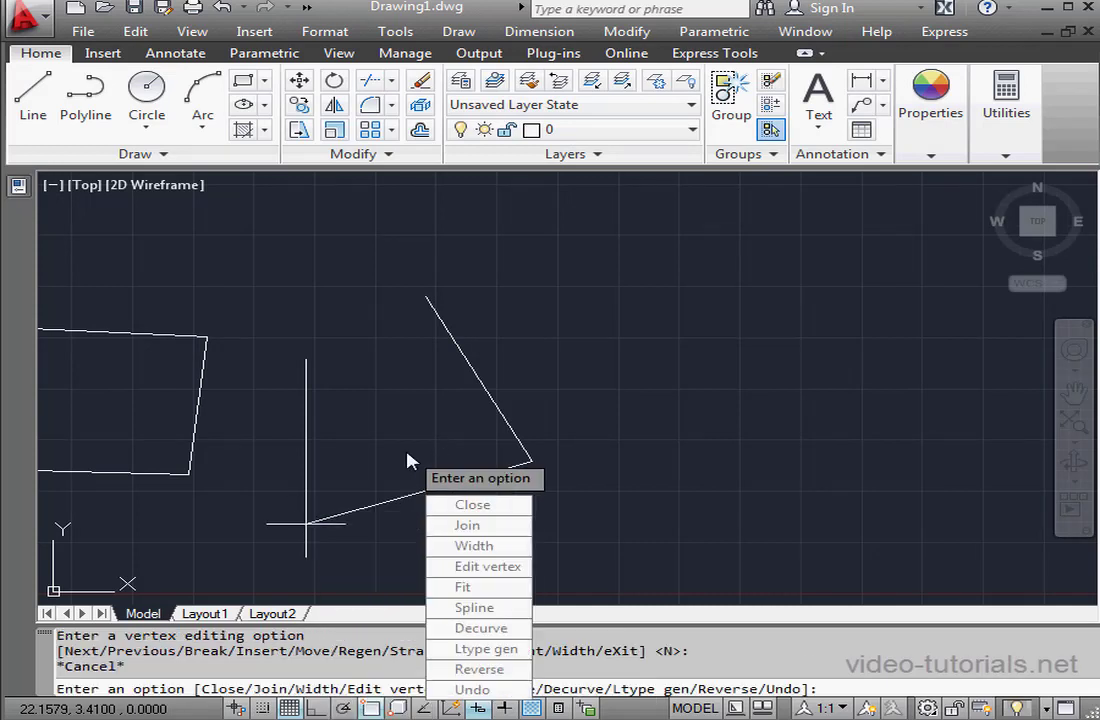
{"action": "key", "text": "Escape"}
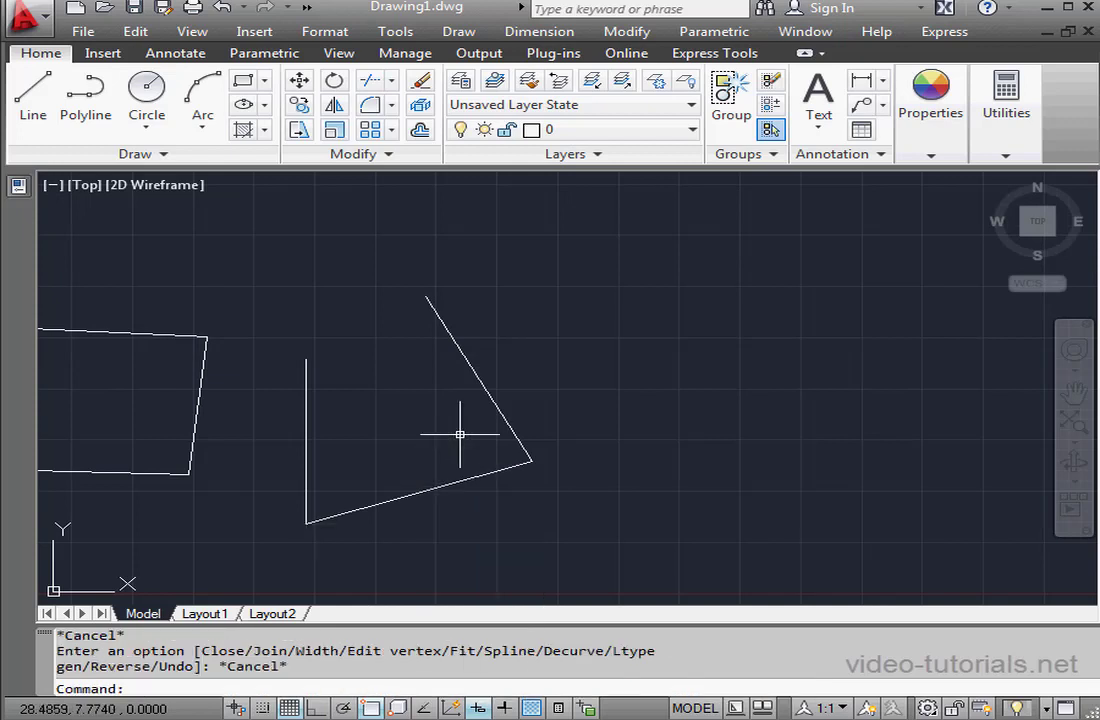
{"action": "left_click", "coordinate": [478, 481]}
{"action": "left_click", "coordinate": [481, 482]}
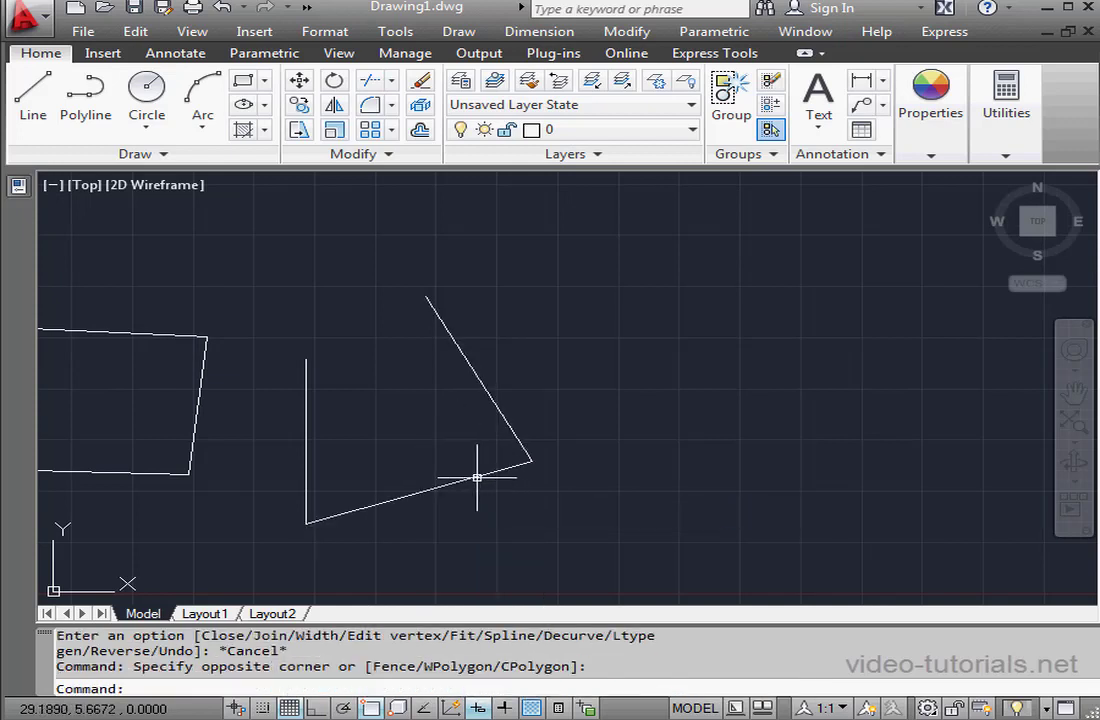
{"action": "left_click", "coordinate": [474, 476]}
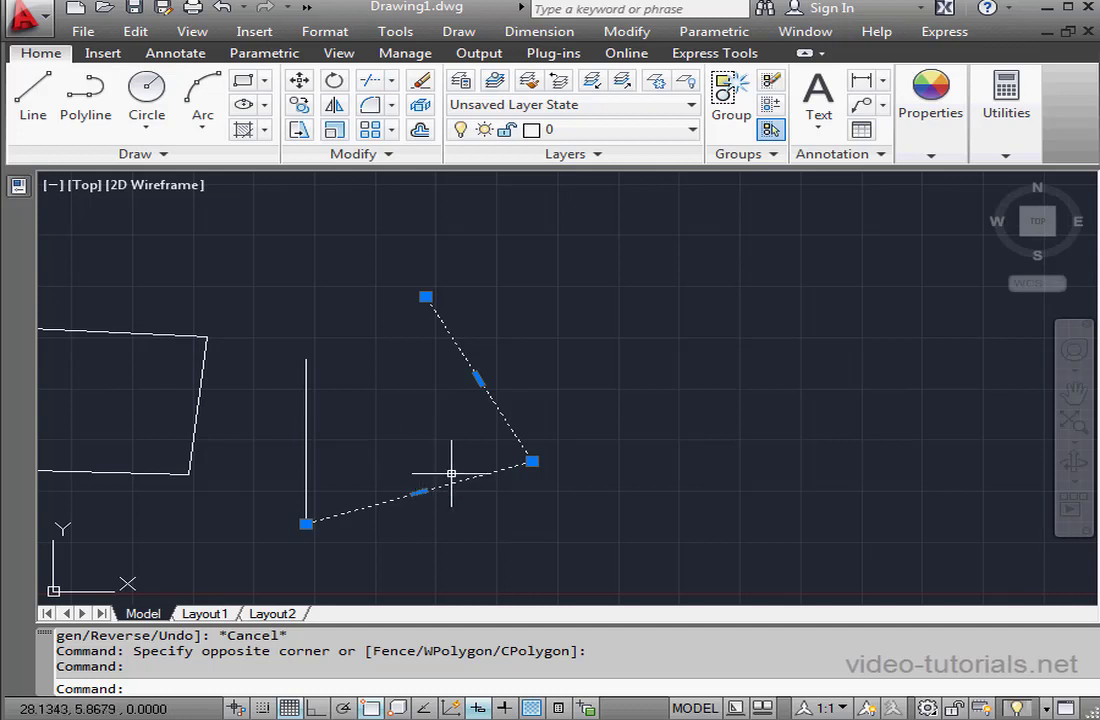
Shift the selected right-hand piece left so that it crosses the vertical line, and clear the selection.
{"action": "key", "text": "Escape"}
{"action": "key", "text": "Escape"}
{"action": "key", "text": "ctrl+z"}
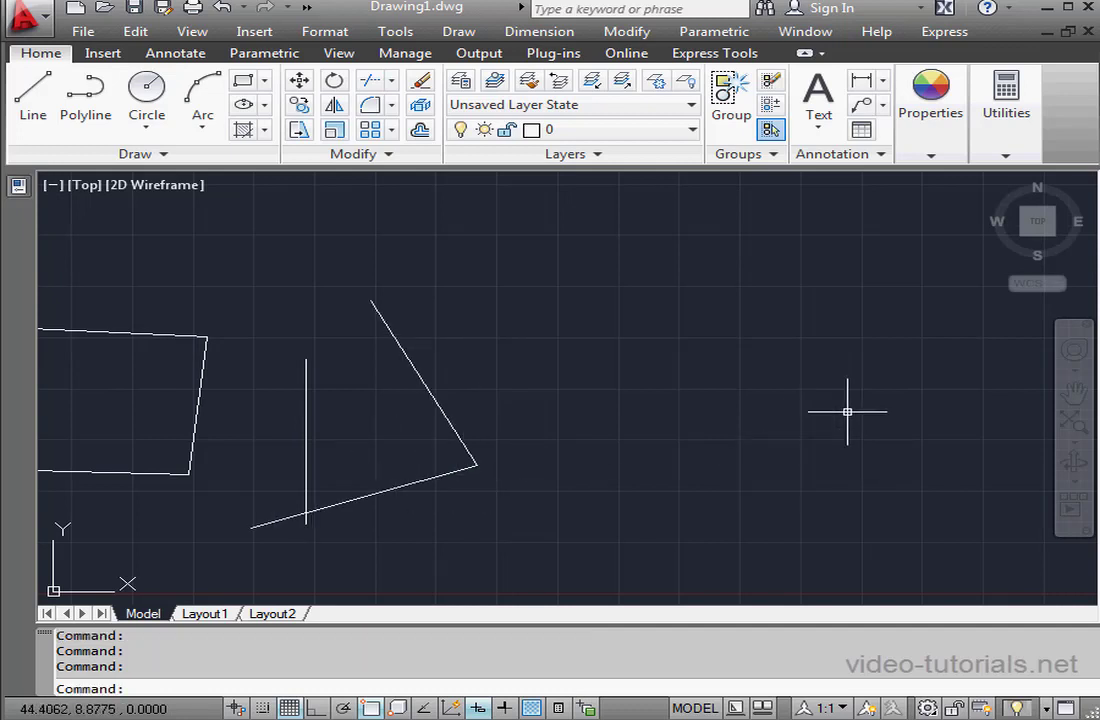
Draw a closed zigzag polyline with ten vertices and straight segments in the empty area to the right of the existing shapes.
{"action": "middle_click_drag", "start_coordinate": [847, 410], "coordinate": [150, 383]}
{"action": "scroll", "coordinate": [171, 383], "scroll_direction": "up", "scroll_amount": 2}
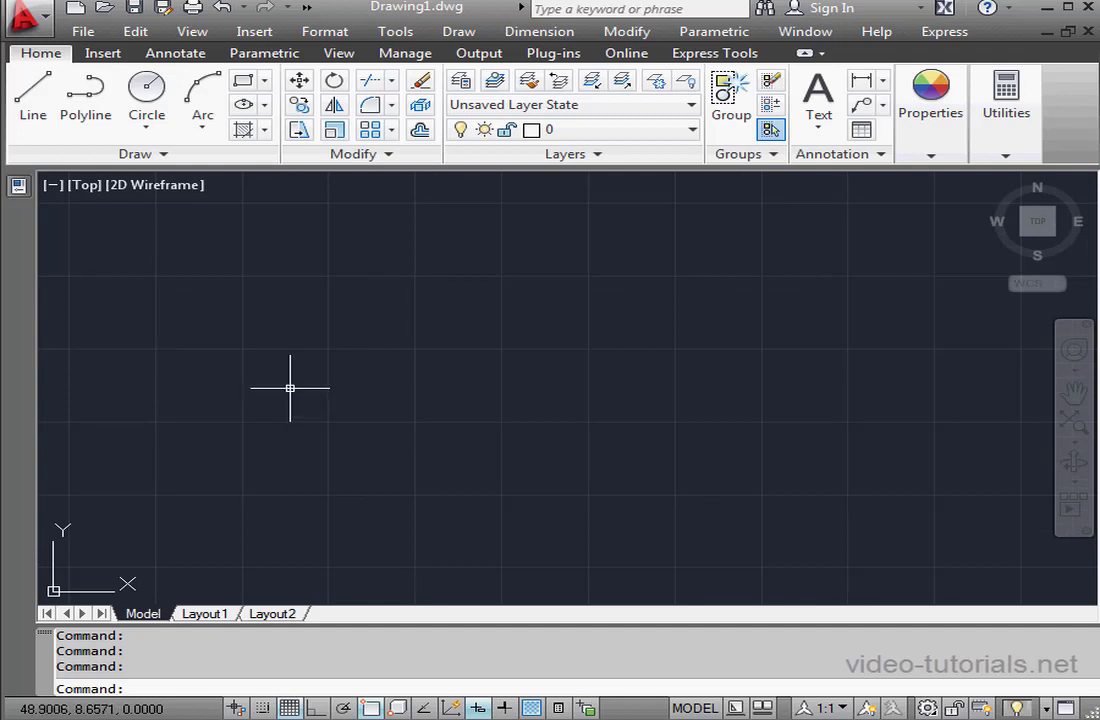
{"action": "left_click", "coordinate": [85, 95]}
{"action": "left_click", "coordinate": [159, 451]}
{"action": "left_click", "coordinate": [400, 488]}
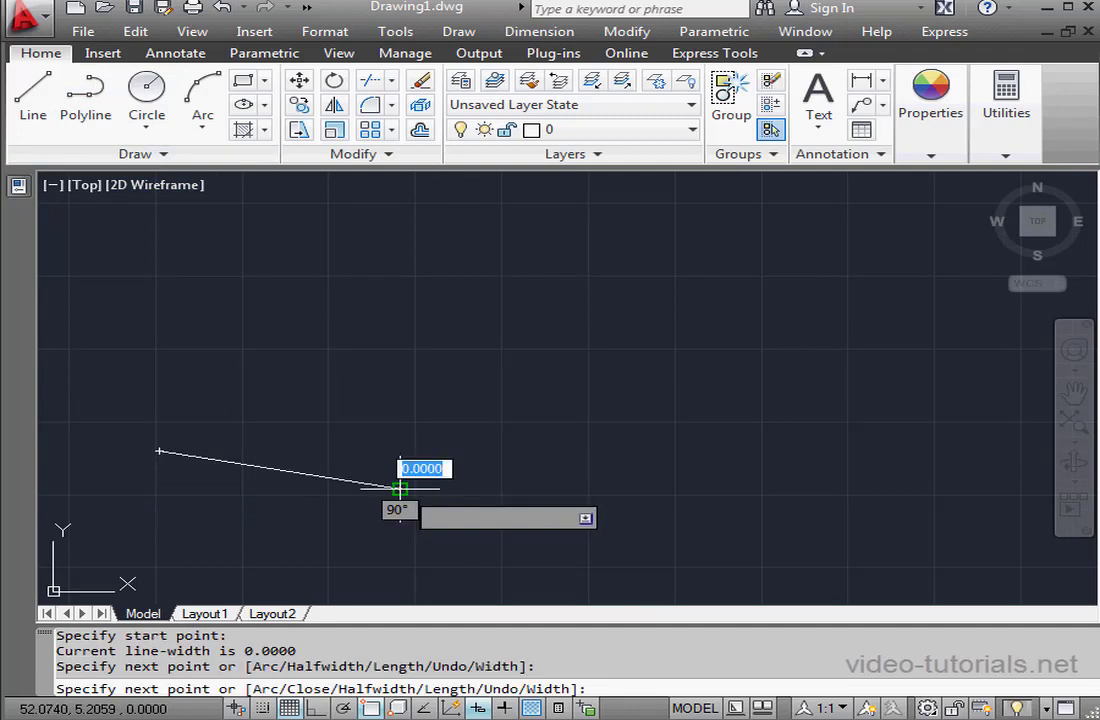
{"action": "left_click", "coordinate": [565, 416]}
{"action": "left_click", "coordinate": [393, 429]}
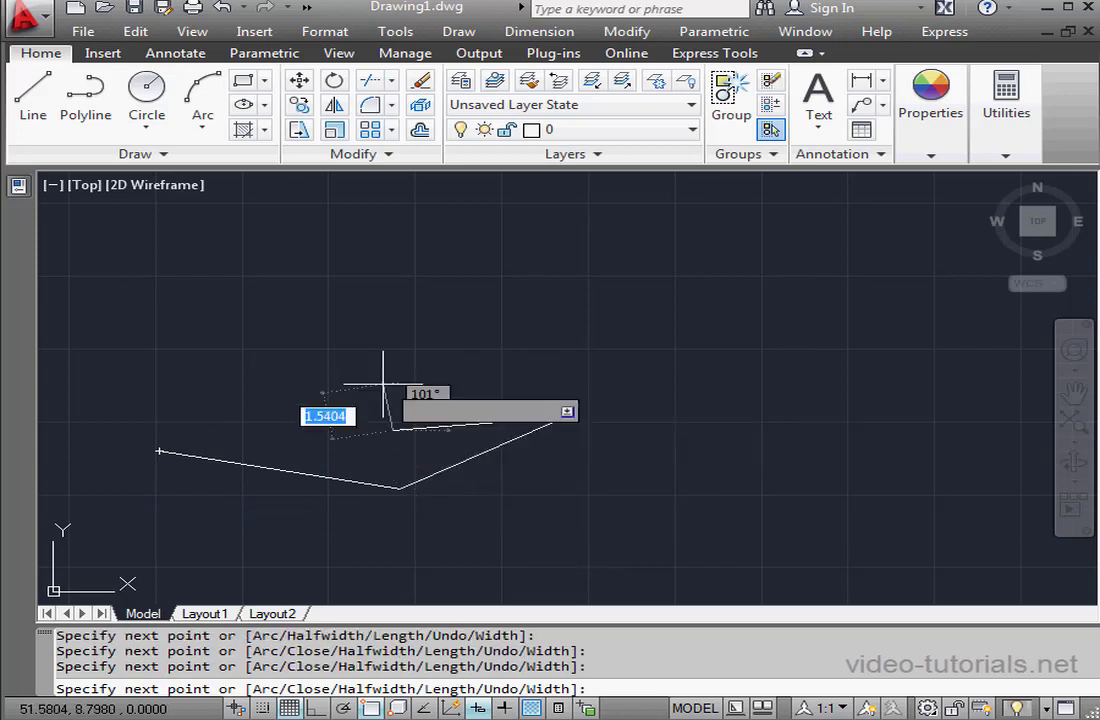
{"action": "left_click", "coordinate": [391, 313]}
{"action": "left_click", "coordinate": [485, 224]}
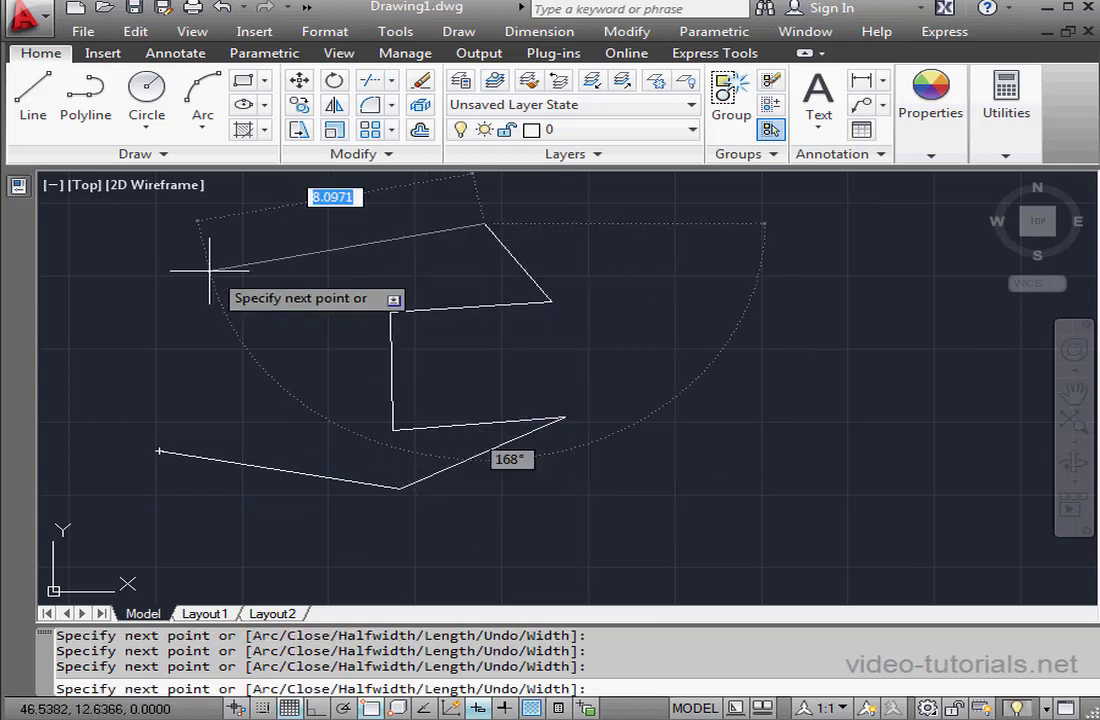
{"action": "left_click", "coordinate": [189, 277]}
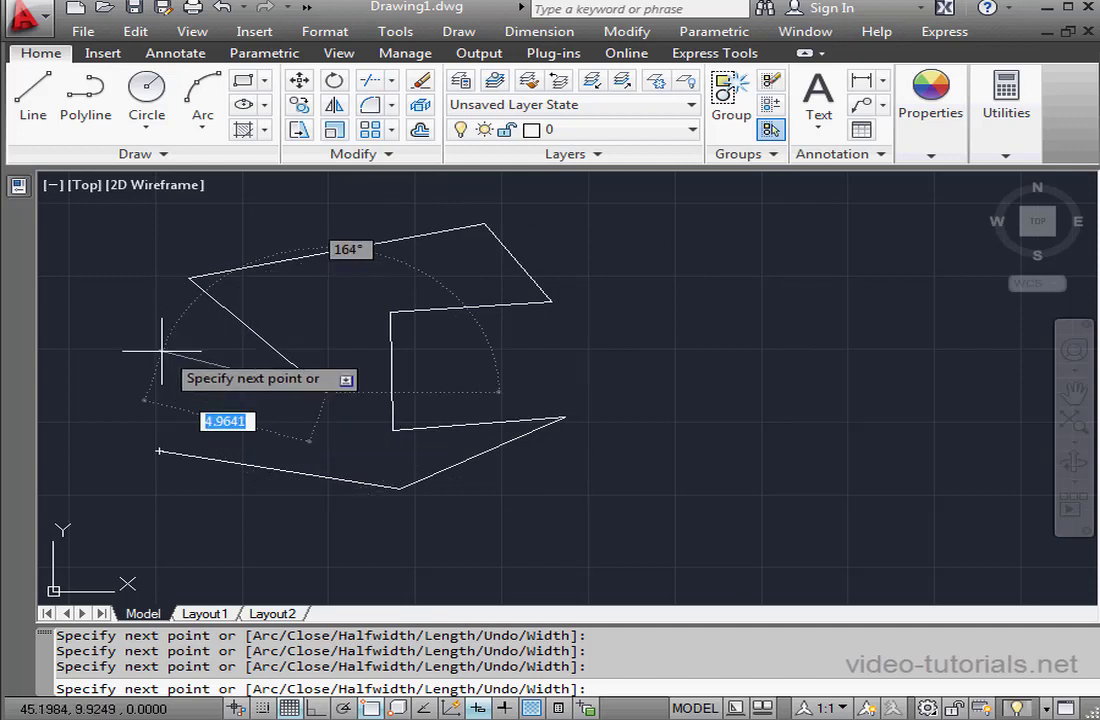
{"action": "right_click", "coordinate": [191, 397]}
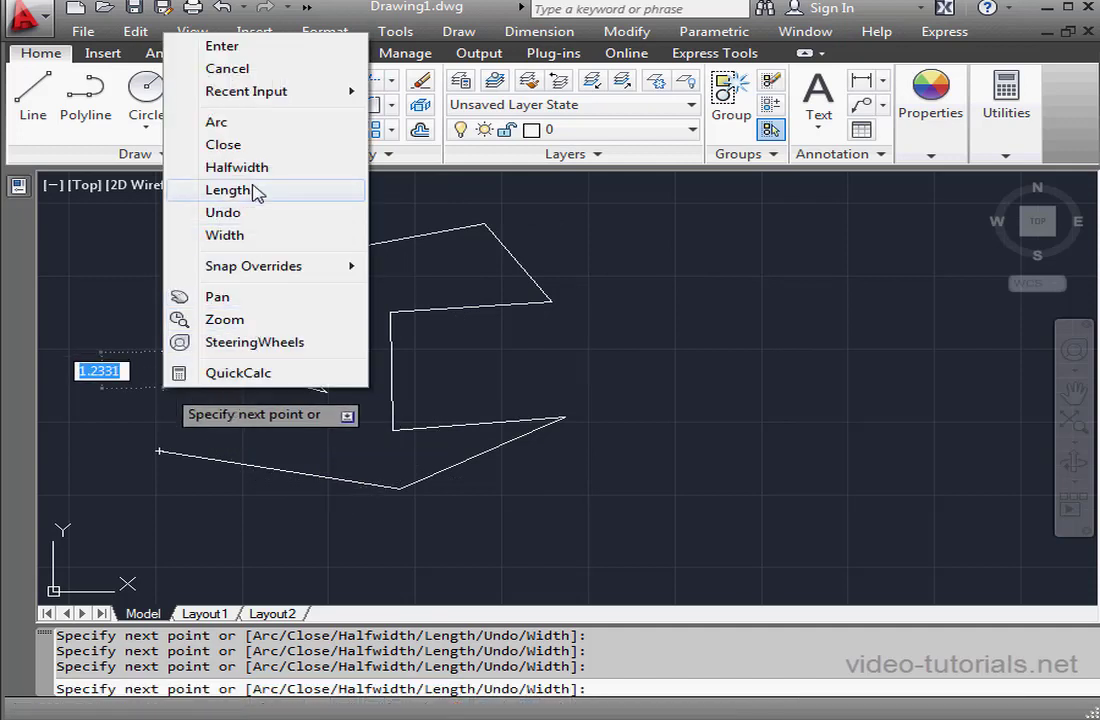
{"action": "left_click", "coordinate": [240, 145]}
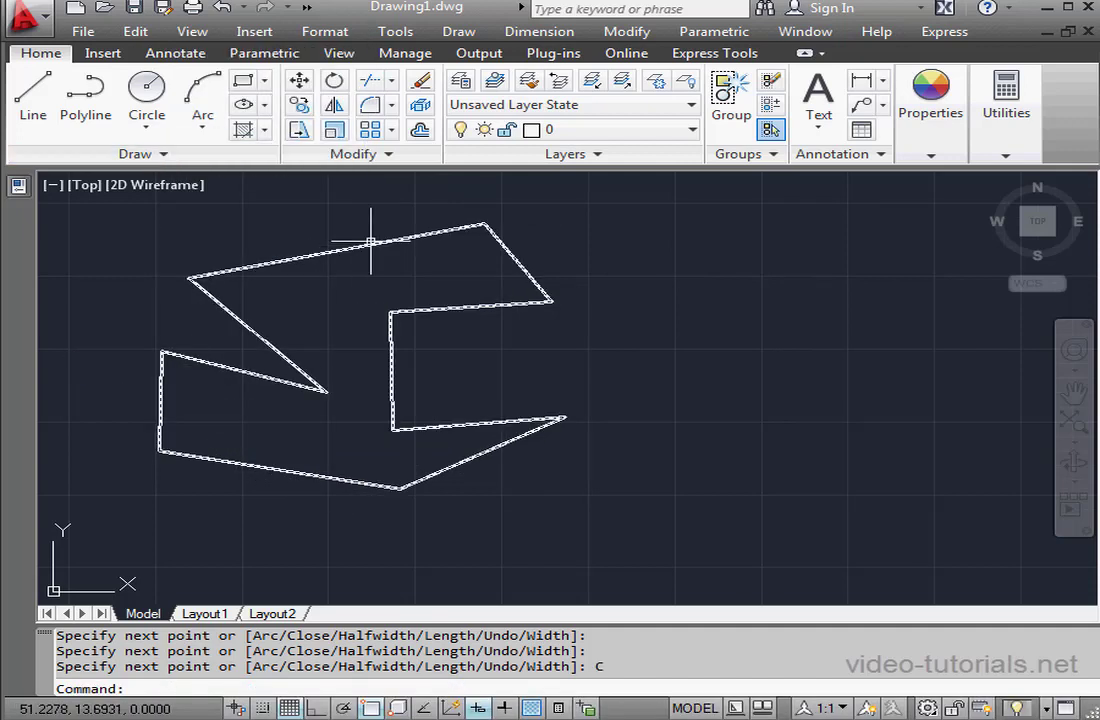
Apply the Fit option of Edit Polyline to the closed zigzag polyline, and select the curve briefly to inspect its grips.
{"action": "left_click", "coordinate": [388, 153]}
{"action": "left_click", "coordinate": [395, 182]}
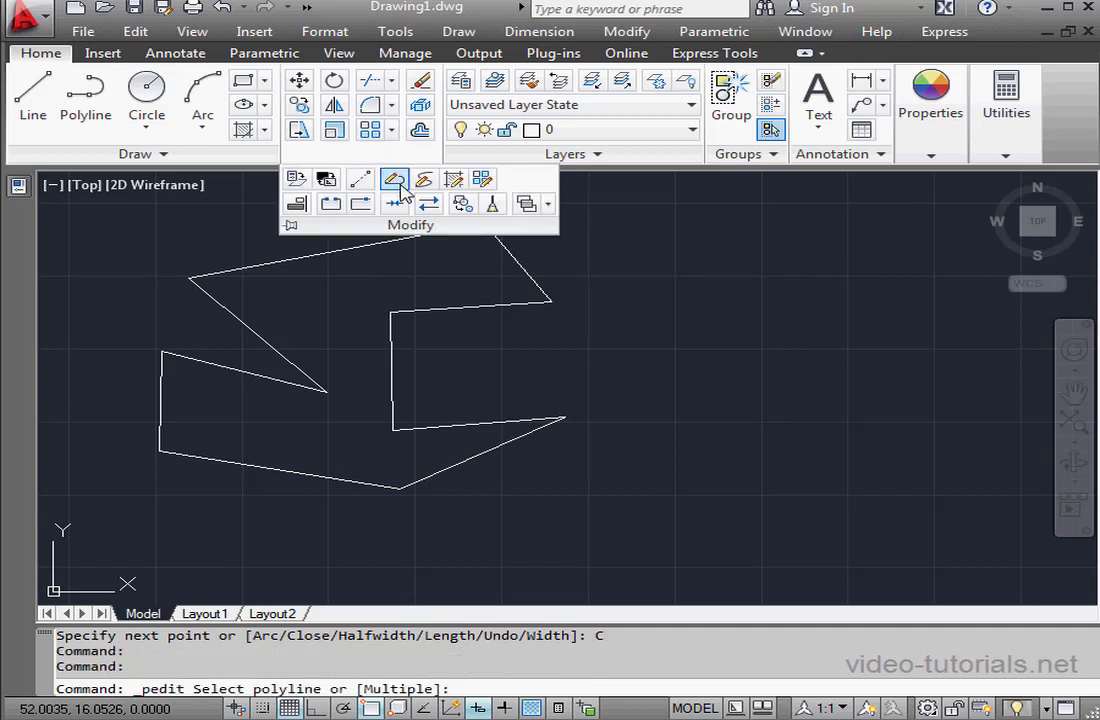
{"action": "left_click", "coordinate": [479, 308]}
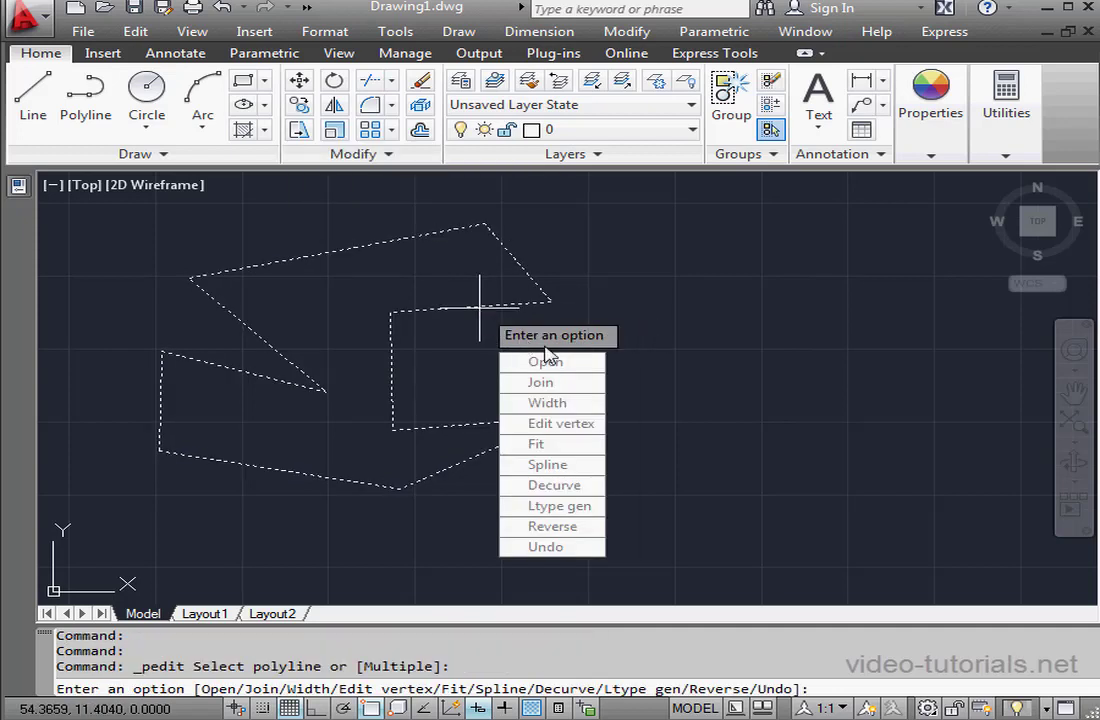
{"action": "left_click", "coordinate": [545, 443]}
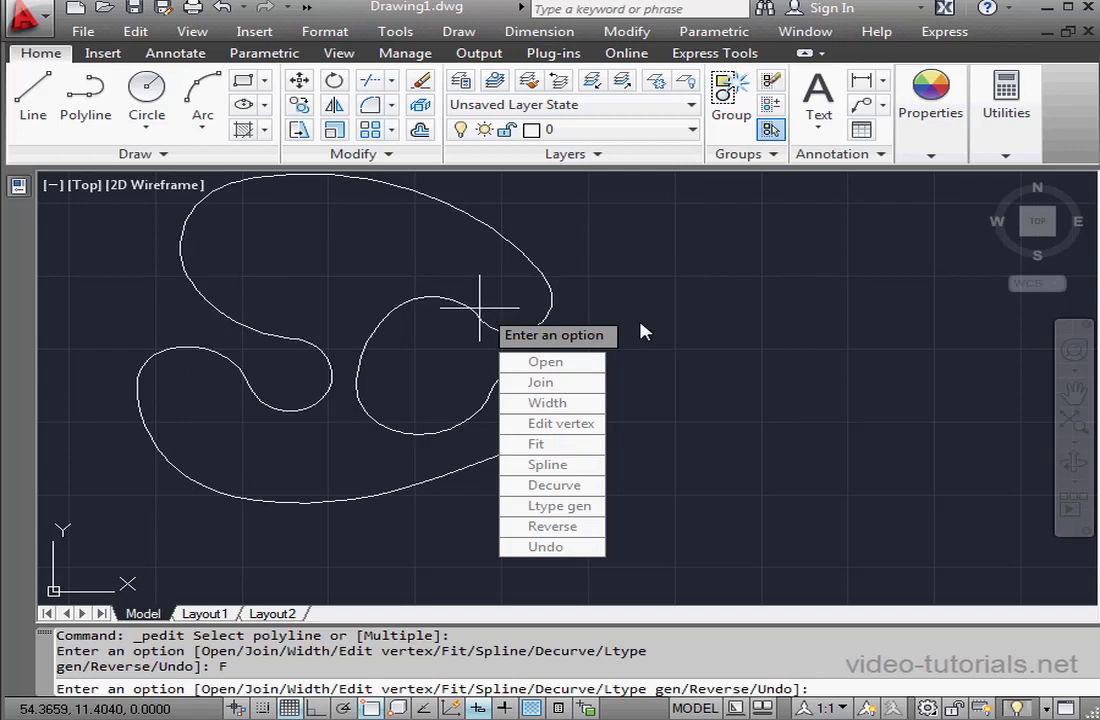
{"action": "key", "text": "Escape"}
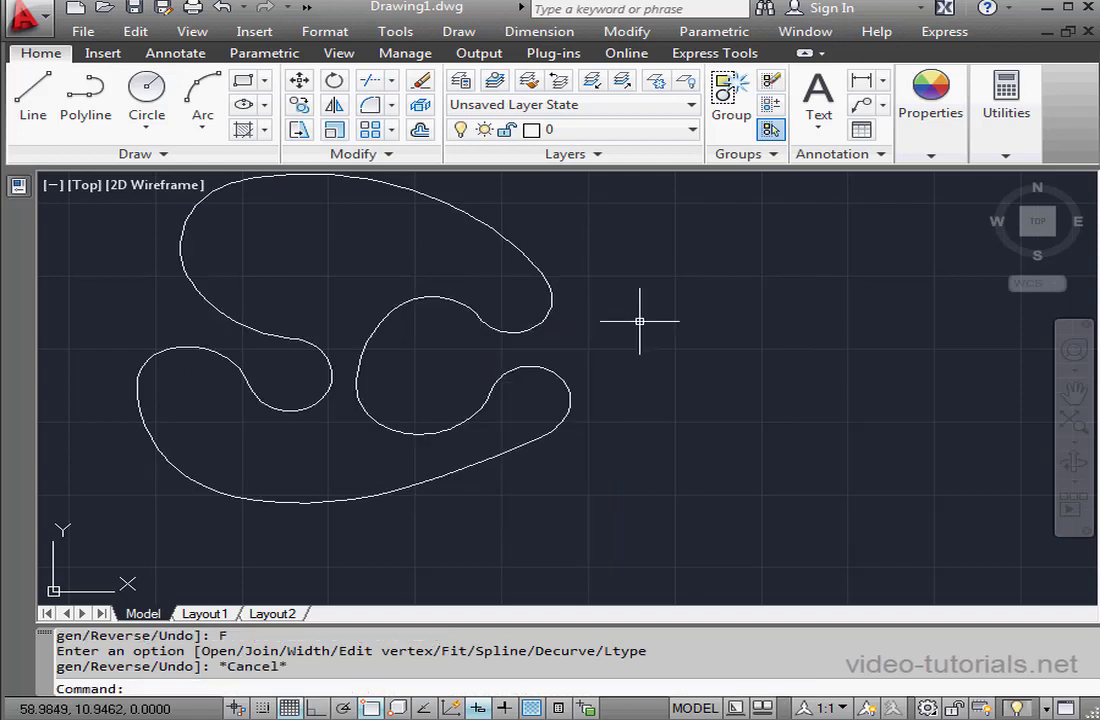
{"action": "left_click", "coordinate": [570, 397]}
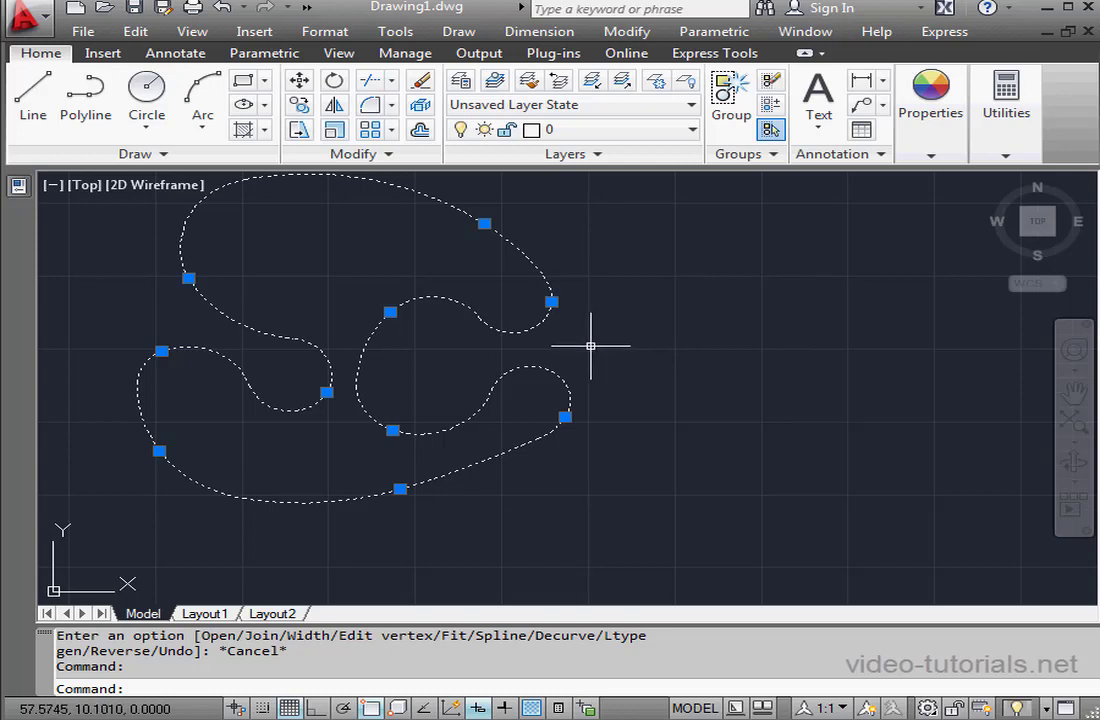
{"action": "key", "text": "Escape"}
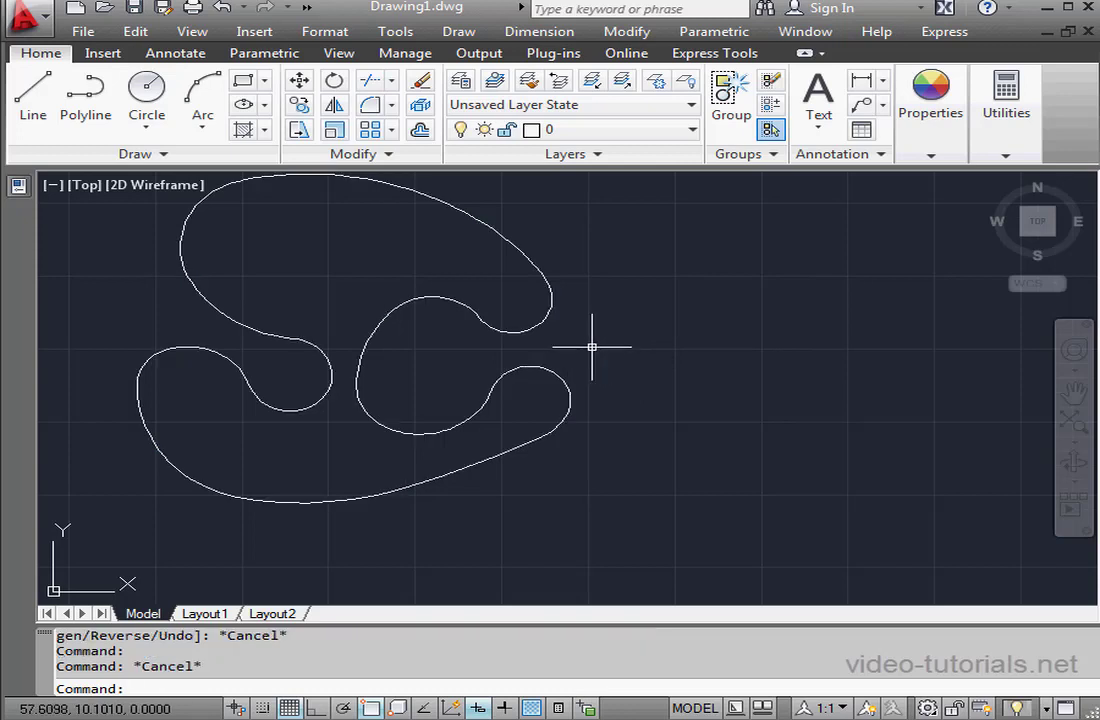
Straighten the fitted closed polyline with Decurve, and apply the Spline option to it in the same Edit Polyline session.
{"action": "left_click", "coordinate": [388, 154]}
{"action": "left_click", "coordinate": [397, 182]}
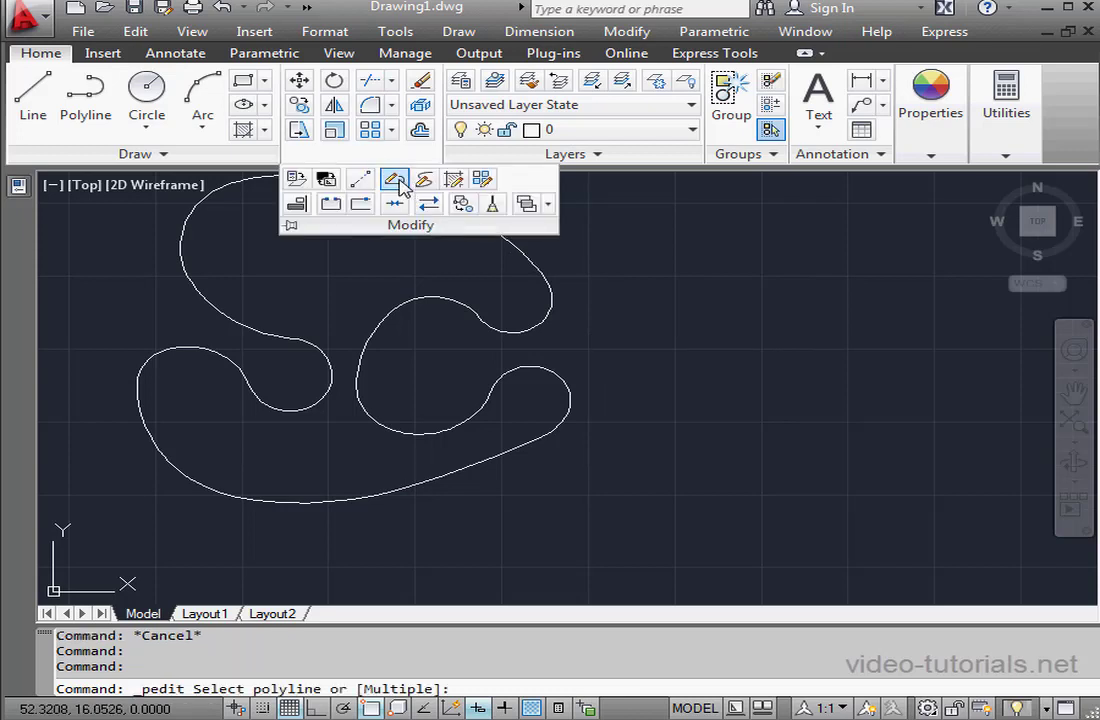
{"action": "left_click", "coordinate": [569, 401]}
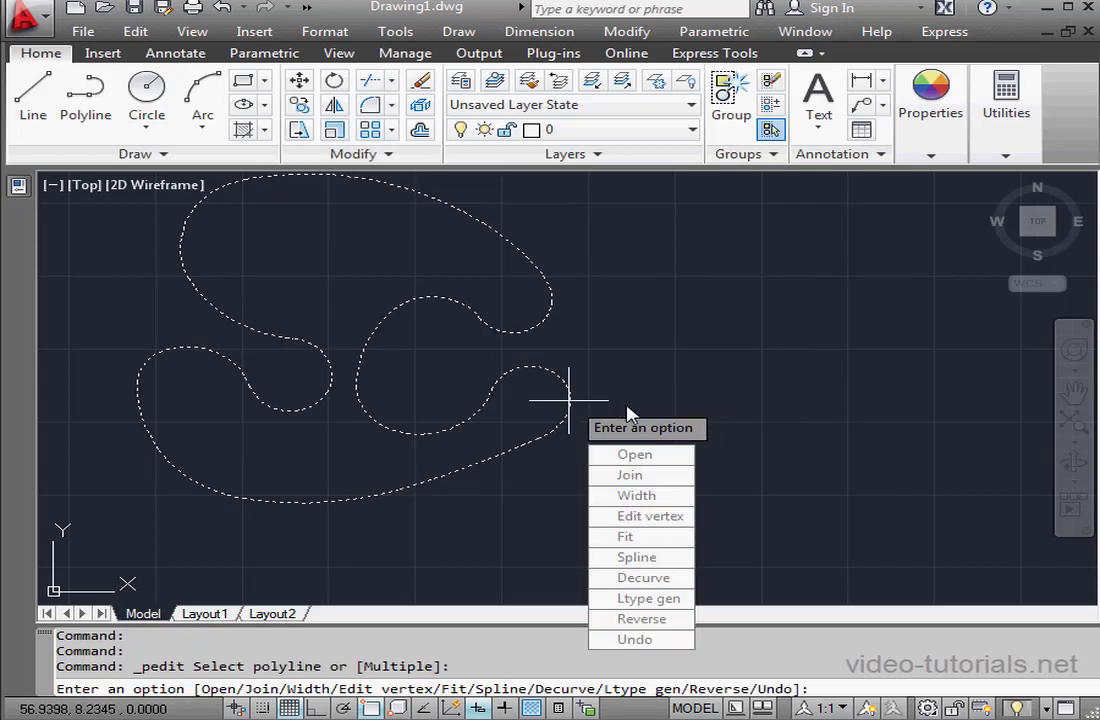
{"action": "left_click", "coordinate": [675, 580]}
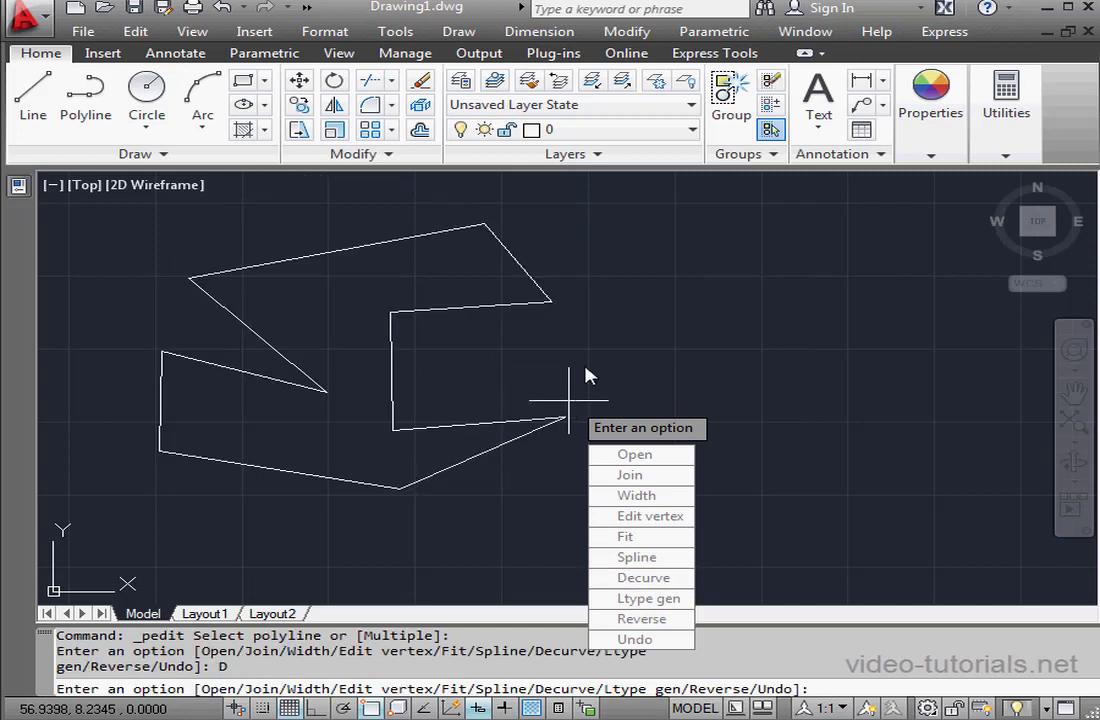
{"action": "left_click", "coordinate": [664, 558]}
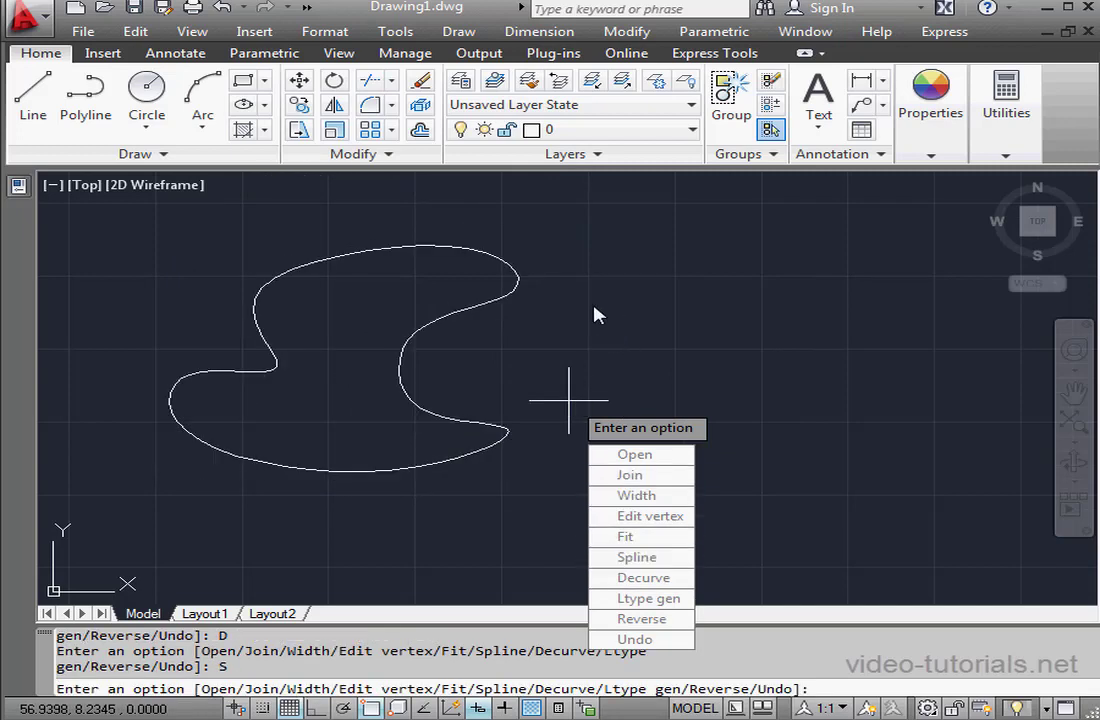
{"action": "key", "text": "Escape"}
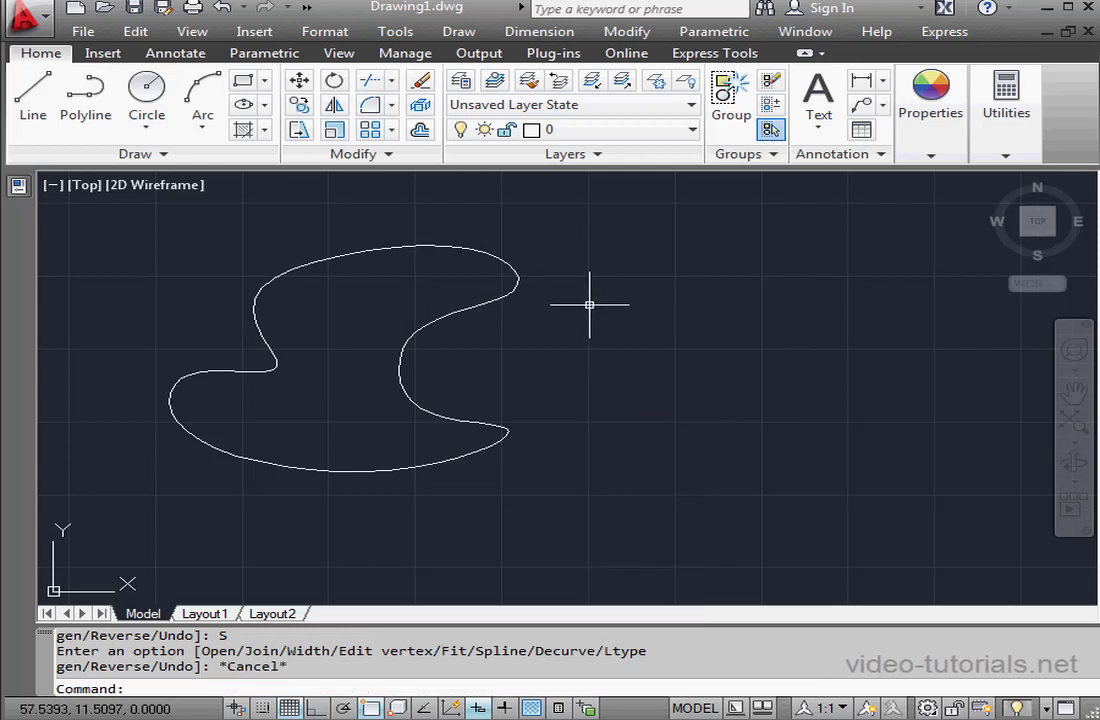
Stretch the splined polyline's upper inner control vertex about 1.9 units down and to the right, at about 333°.
{"action": "left_click", "coordinate": [510, 297]}
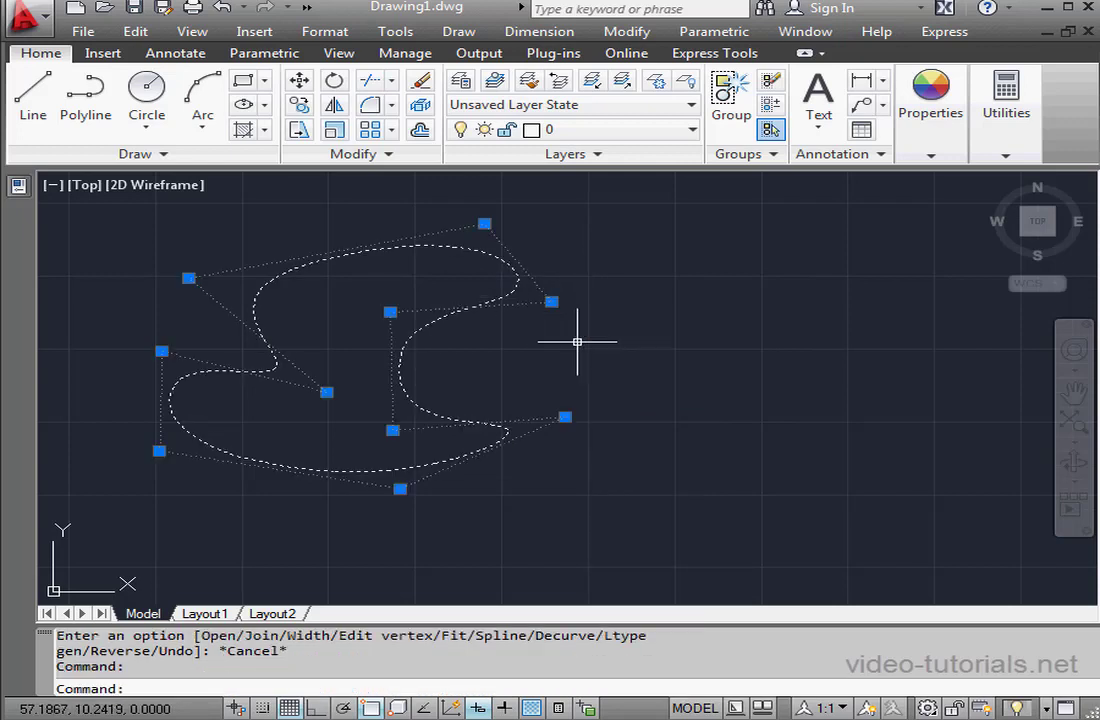
{"action": "left_click", "coordinate": [390, 312]}
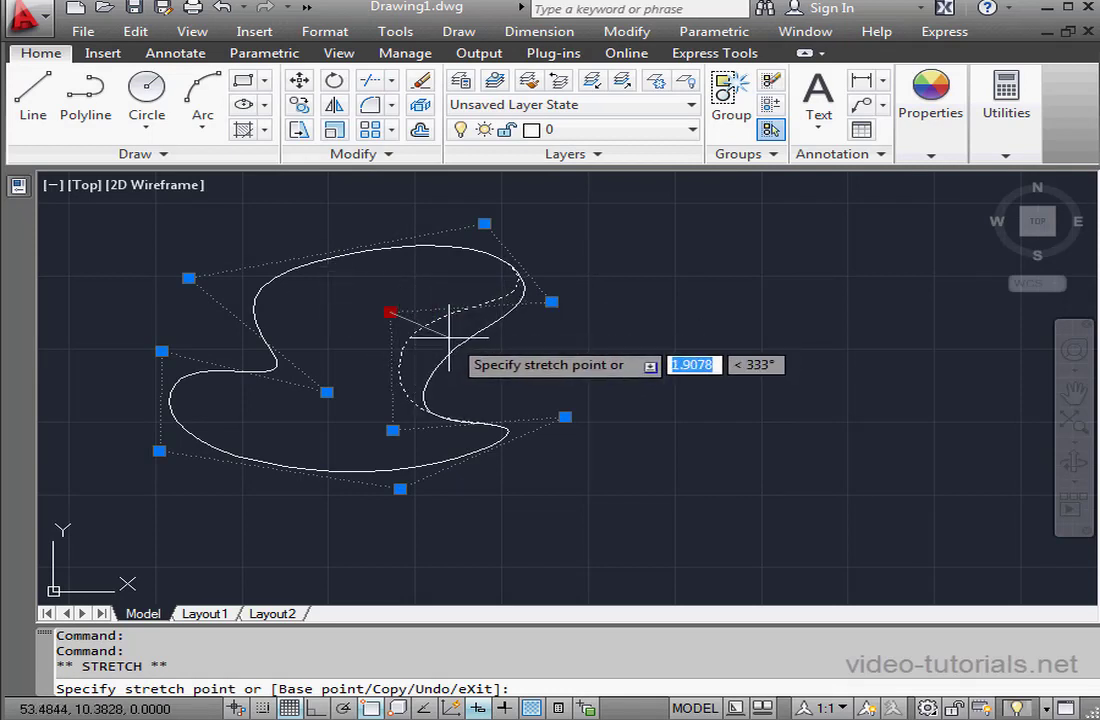
{"action": "left_click", "coordinate": [449, 338]}
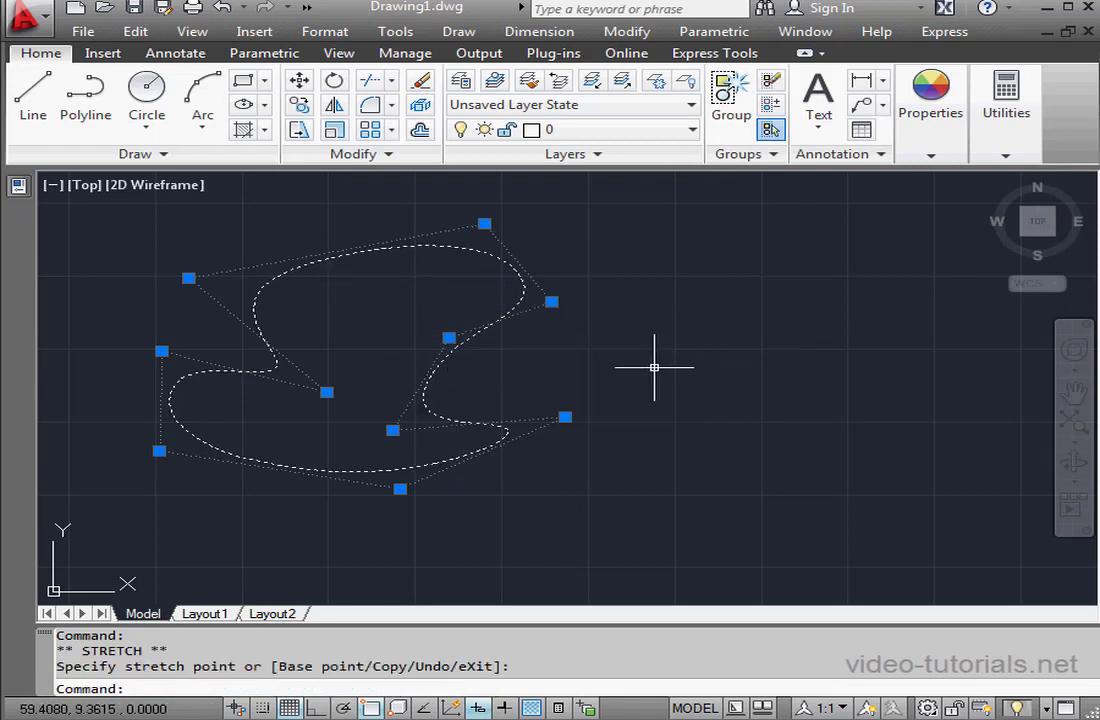